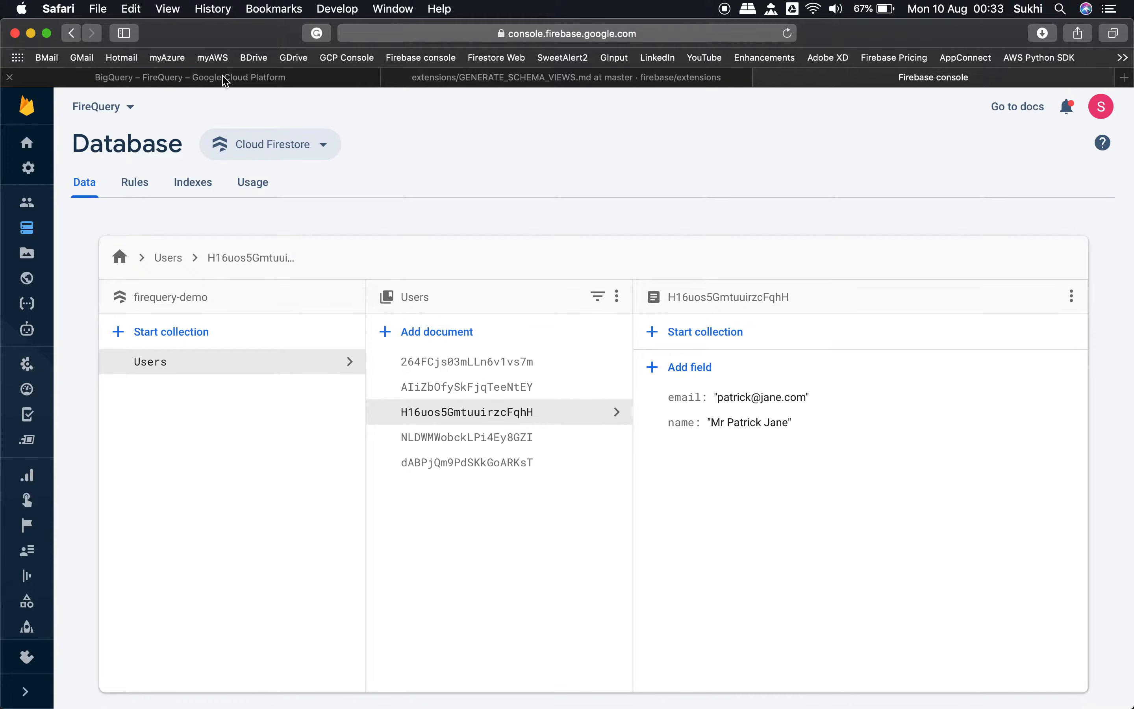
Step: In the BigQuery query editor, write a query selecting all columns from `firequery-demo.alltables.tables_raw_latest`
{"action": "left_click", "coordinate": [232, 78]}
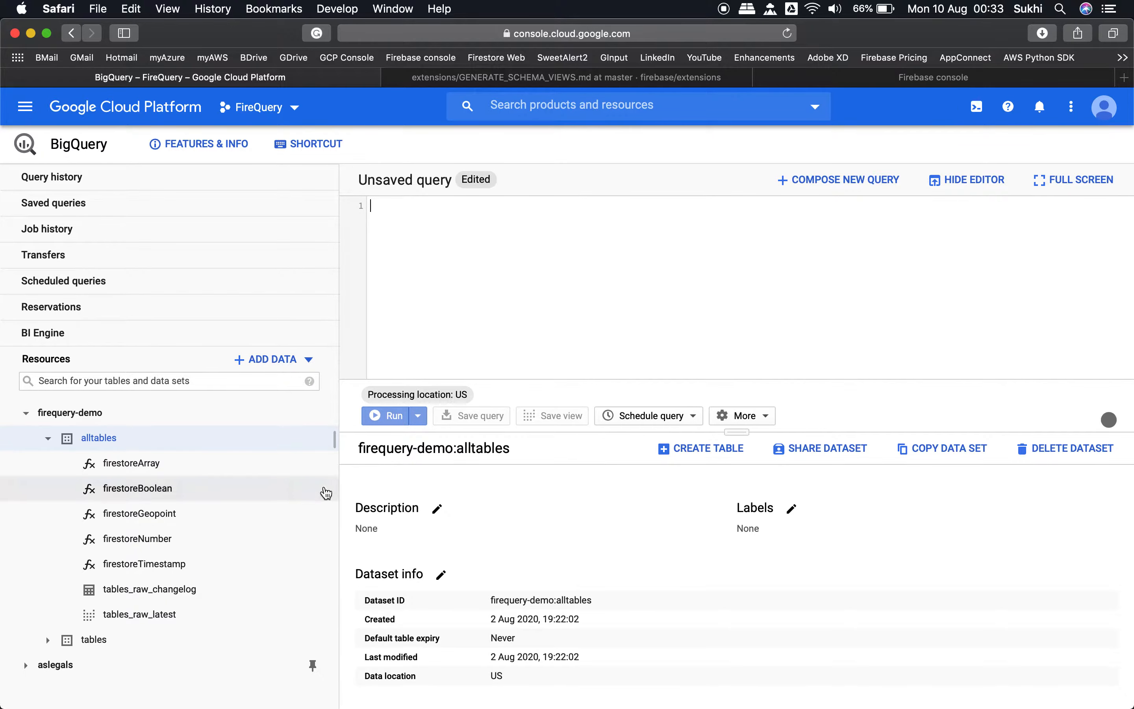
{"action": "type", "text": "selec"}
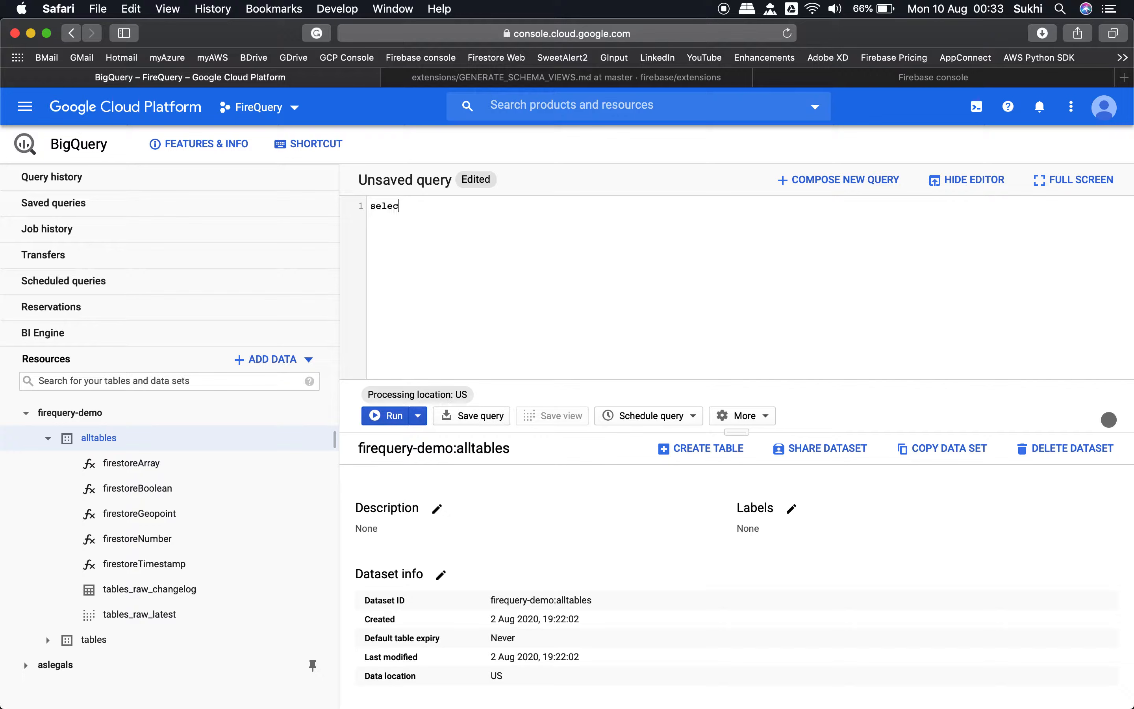
{"action": "type", "text": "t * from "}
{"action": "type", "text": "`"}
{"action": "type", "text": "firequery-demo"}
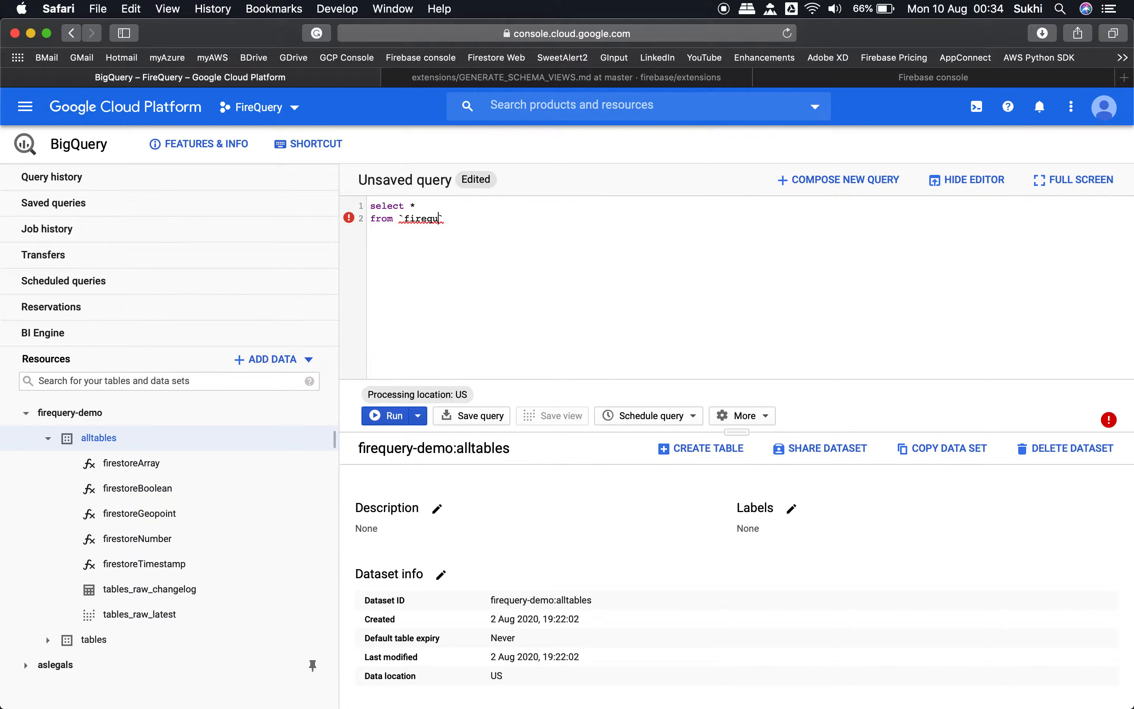
{"action": "type", "text": ".alltables.tables_raw_latest"}
Step: Run the query and look through its result columns up to the data column
{"action": "left_click", "coordinate": [394, 416]}
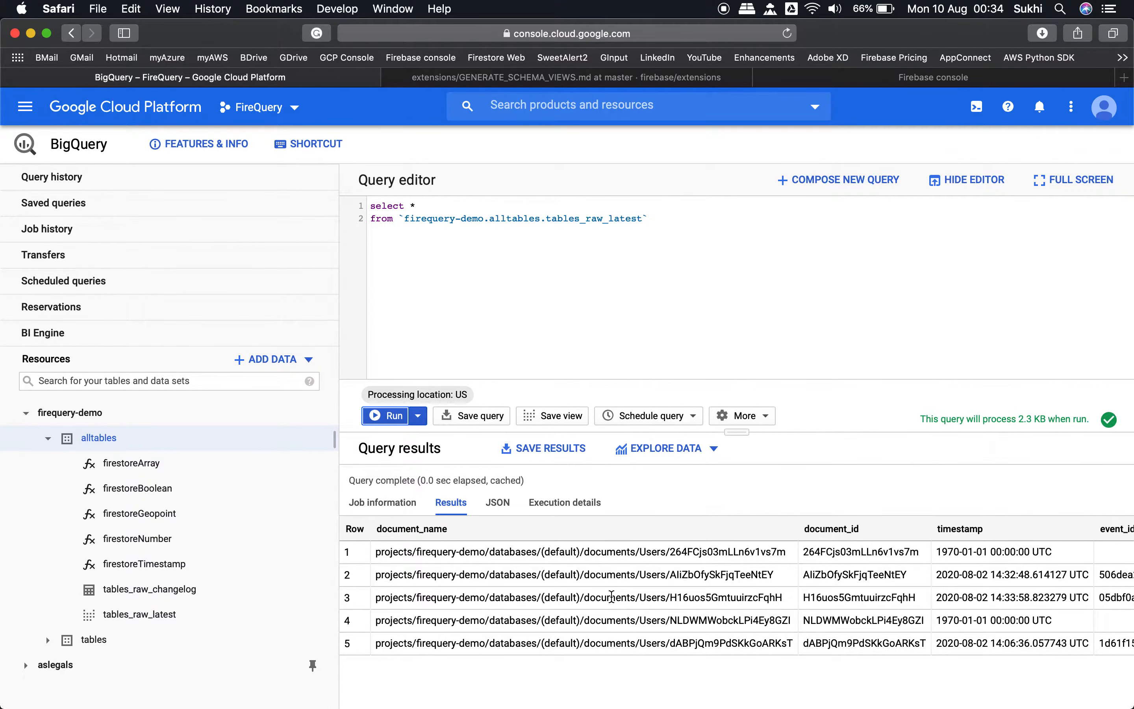
{"action": "scroll", "coordinate": [611, 596], "scroll_direction": "right", "scroll_amount": 3}
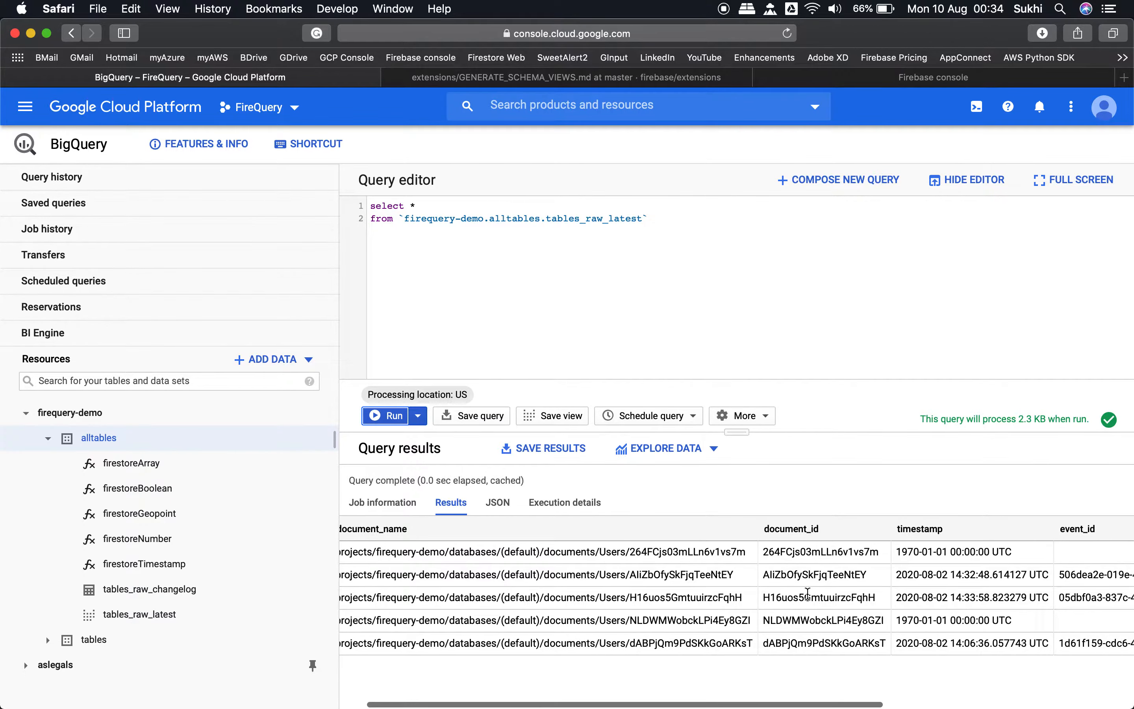
{"action": "scroll", "coordinate": [842, 593], "scroll_direction": "right", "scroll_amount": 5}
{"action": "scroll", "coordinate": [843, 614], "scroll_direction": "right", "scroll_amount": 5}
{"action": "scroll", "coordinate": [844, 614], "scroll_direction": "right", "scroll_amount": 2}
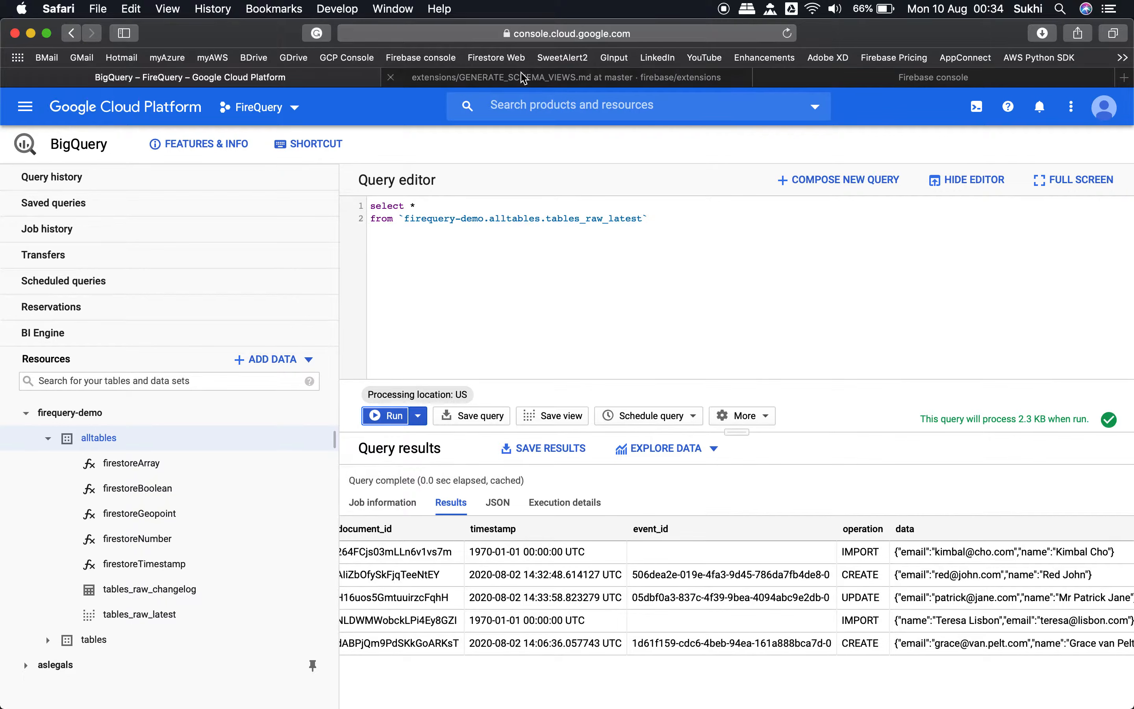
Step: Switch to the GENERATE_SCHEMA_VIEWS.md guide on GitHub and read from the fs-bq-schema-views overview to Step 1
{"action": "left_click", "coordinate": [589, 78]}
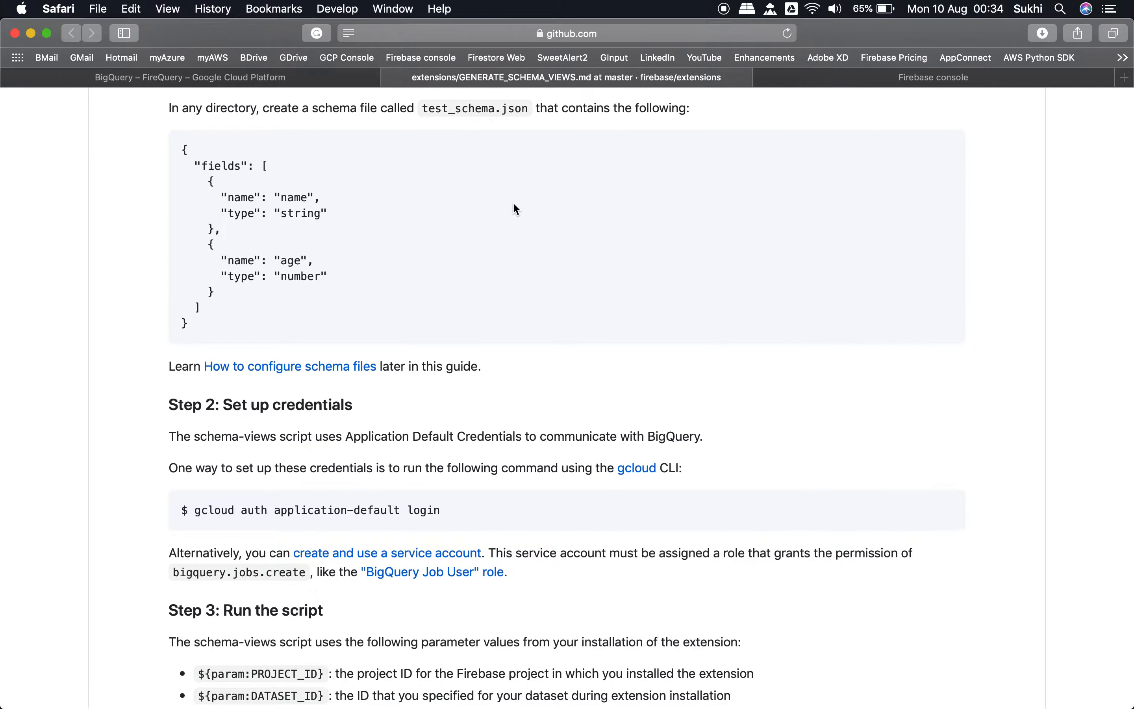
{"action": "scroll", "coordinate": [156, 305], "scroll_direction": "up", "scroll_amount": 15}
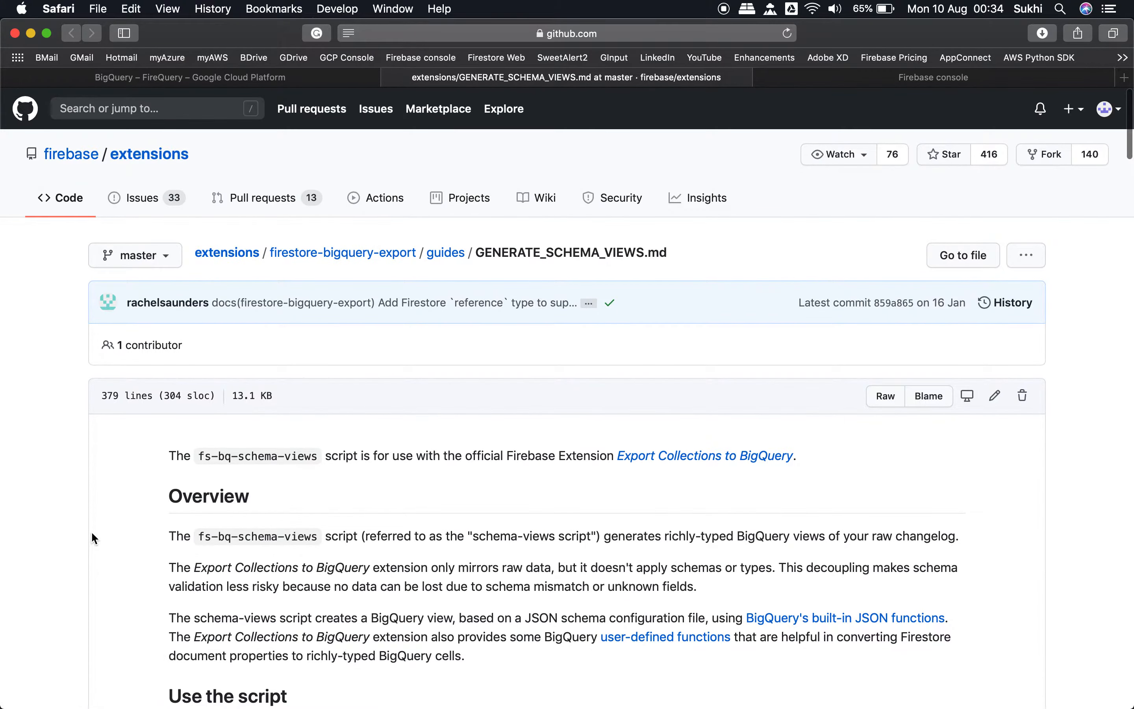
{"action": "scroll", "coordinate": [92, 537], "scroll_direction": "down", "scroll_amount": 3}
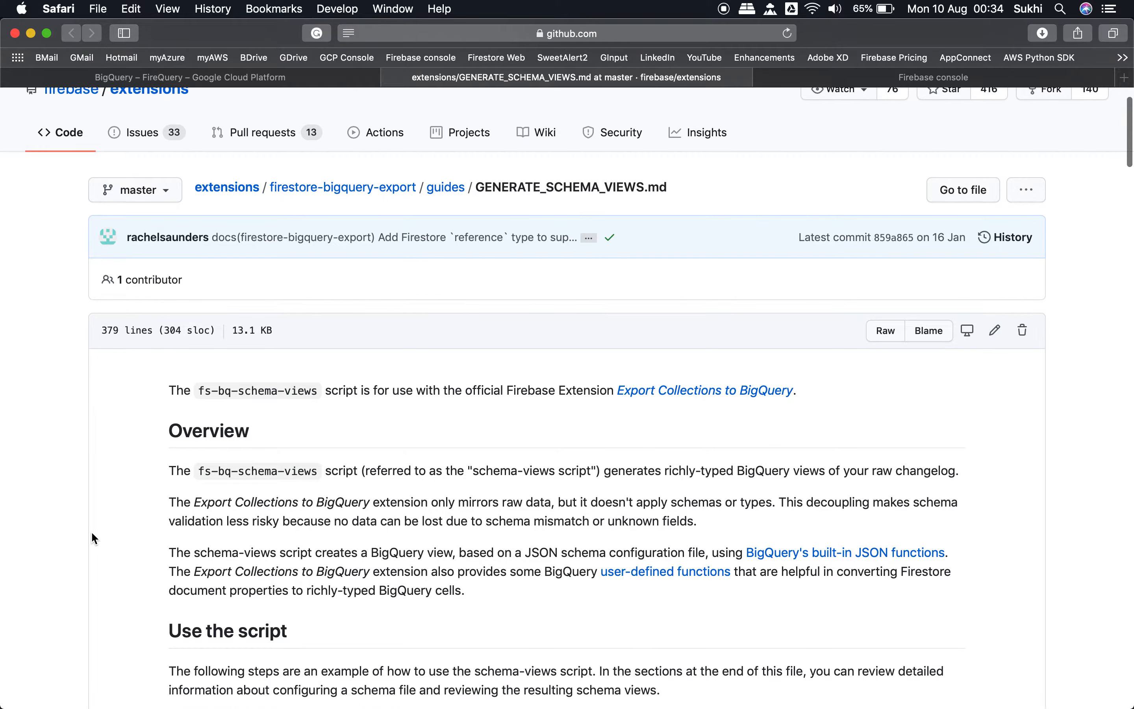
{"action": "scroll", "coordinate": [92, 536], "scroll_direction": "down", "scroll_amount": 4}
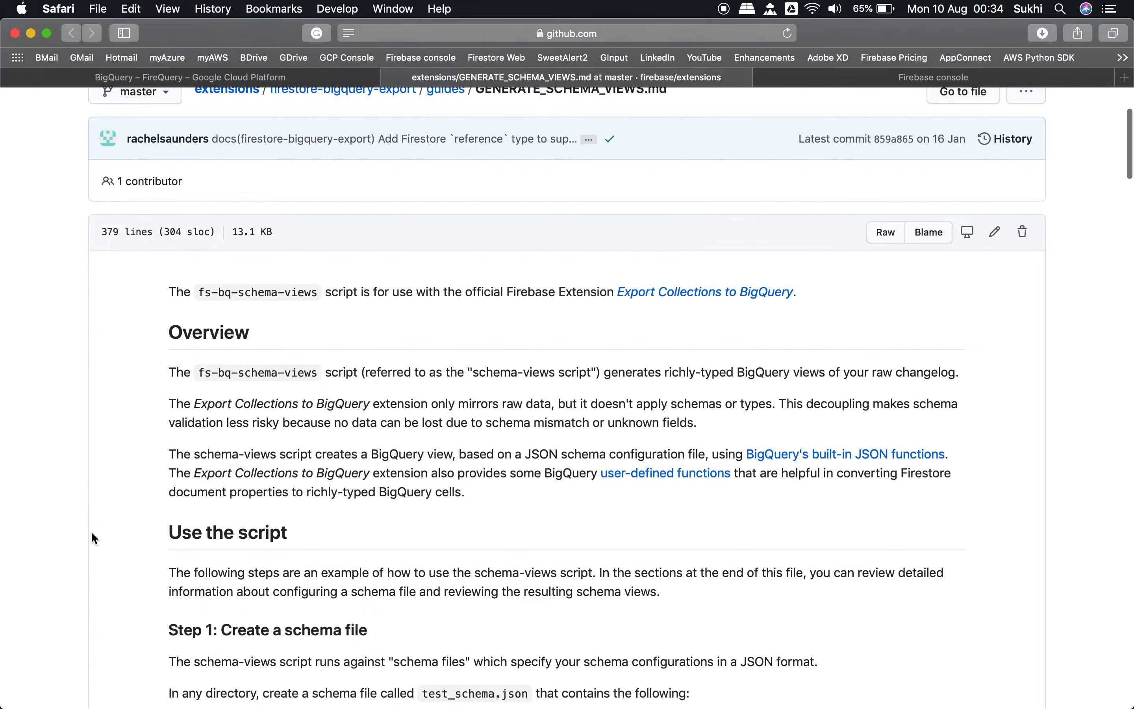
{"action": "scroll", "coordinate": [92, 537], "scroll_direction": "down", "scroll_amount": 4}
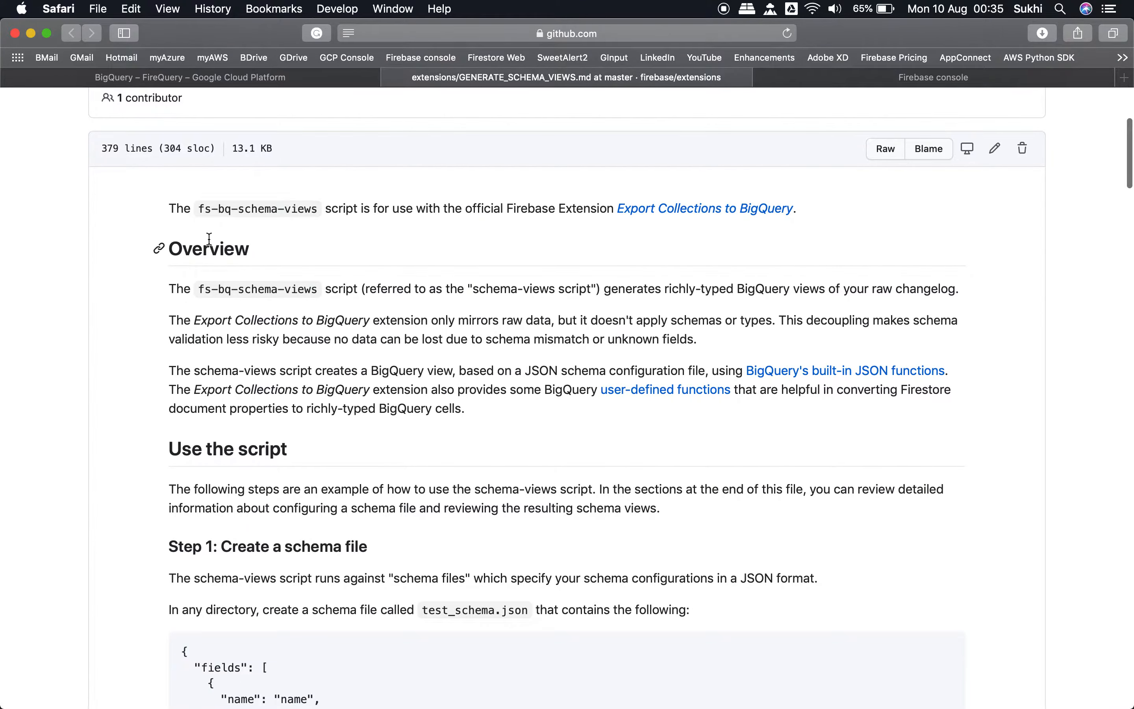
{"action": "left_click_drag", "start_coordinate": [199, 208], "coordinate": [322, 212]}
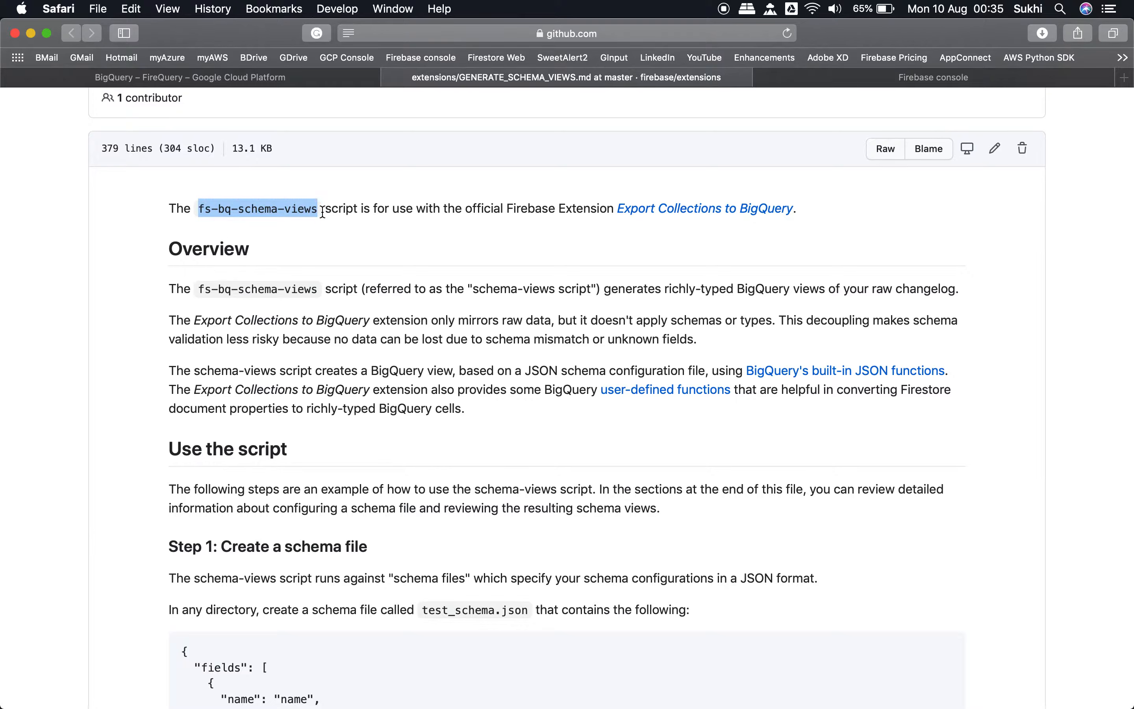
{"action": "scroll", "coordinate": [148, 386], "scroll_direction": "down", "scroll_amount": 10}
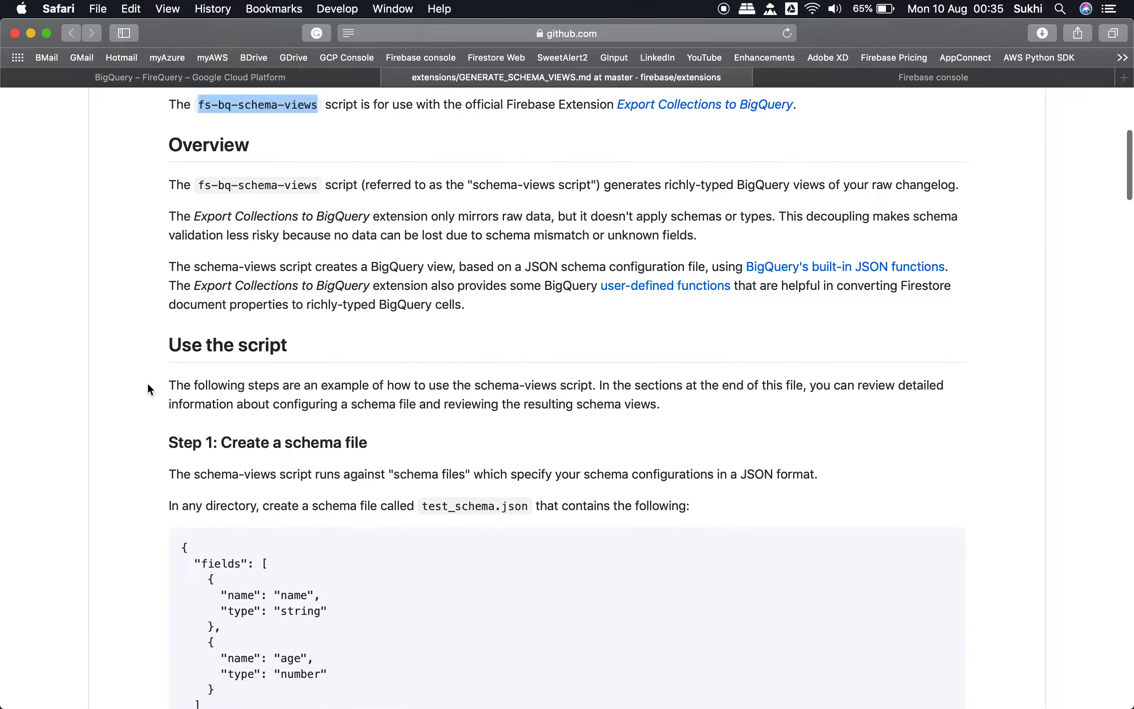
{"action": "scroll", "coordinate": [148, 389], "scroll_direction": "down", "scroll_amount": 8}
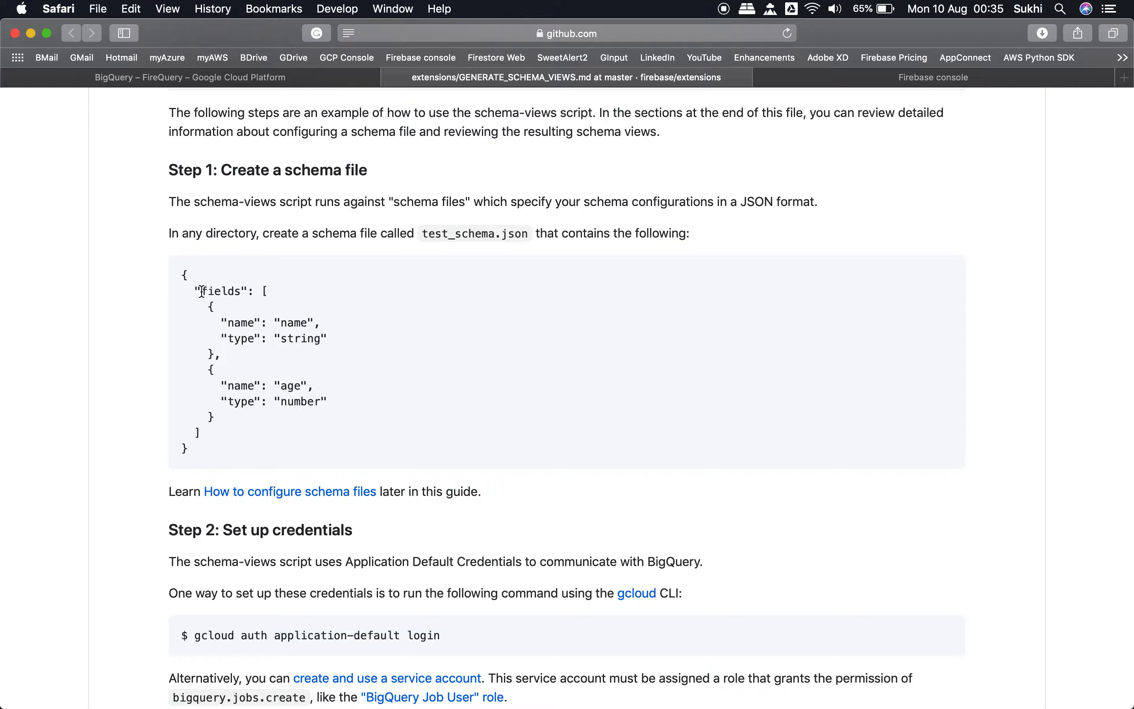
Step: Copy the complete sample schema JSON from Step 1 of the guide
{"action": "left_click_drag", "start_coordinate": [202, 292], "coordinate": [241, 290]}
{"action": "left_click", "coordinate": [305, 324]}
{"action": "left_click_drag", "start_coordinate": [184, 276], "coordinate": [226, 445]}
{"action": "key", "text": "super+c"}
Step: Switch to TextEdit, paste the sample schema into a new document and convert it to plain text
{"action": "key", "text": "super+space"}
{"action": "type", "text": "text"}
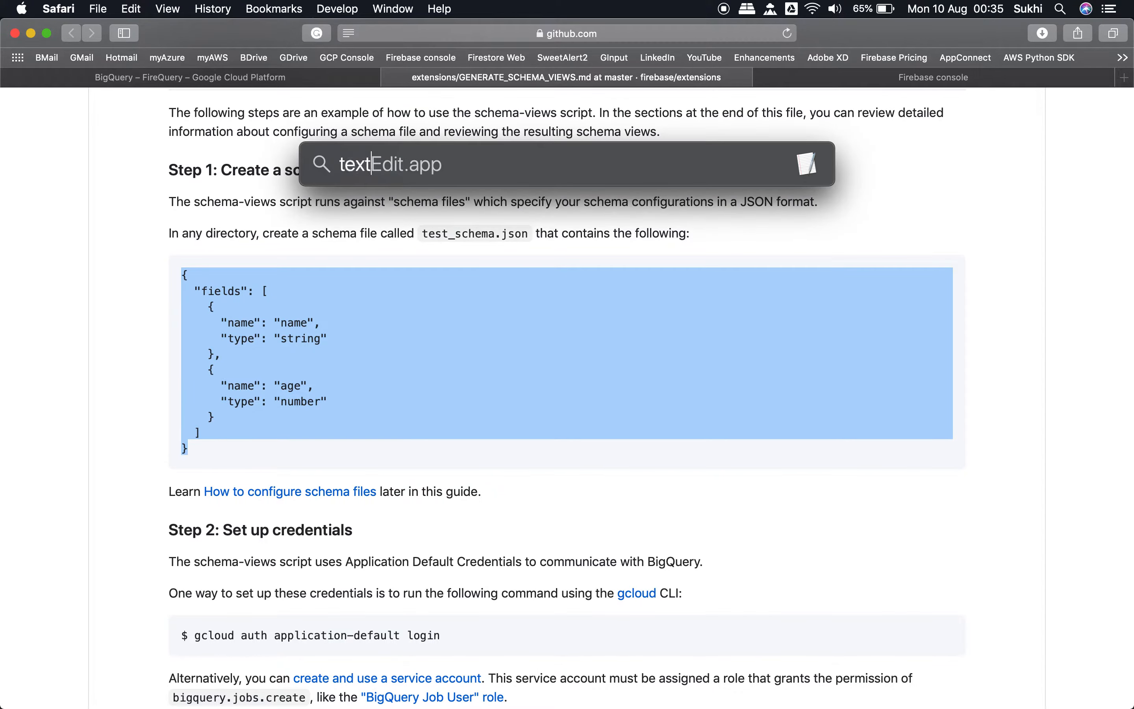
{"action": "key", "text": "Return"}
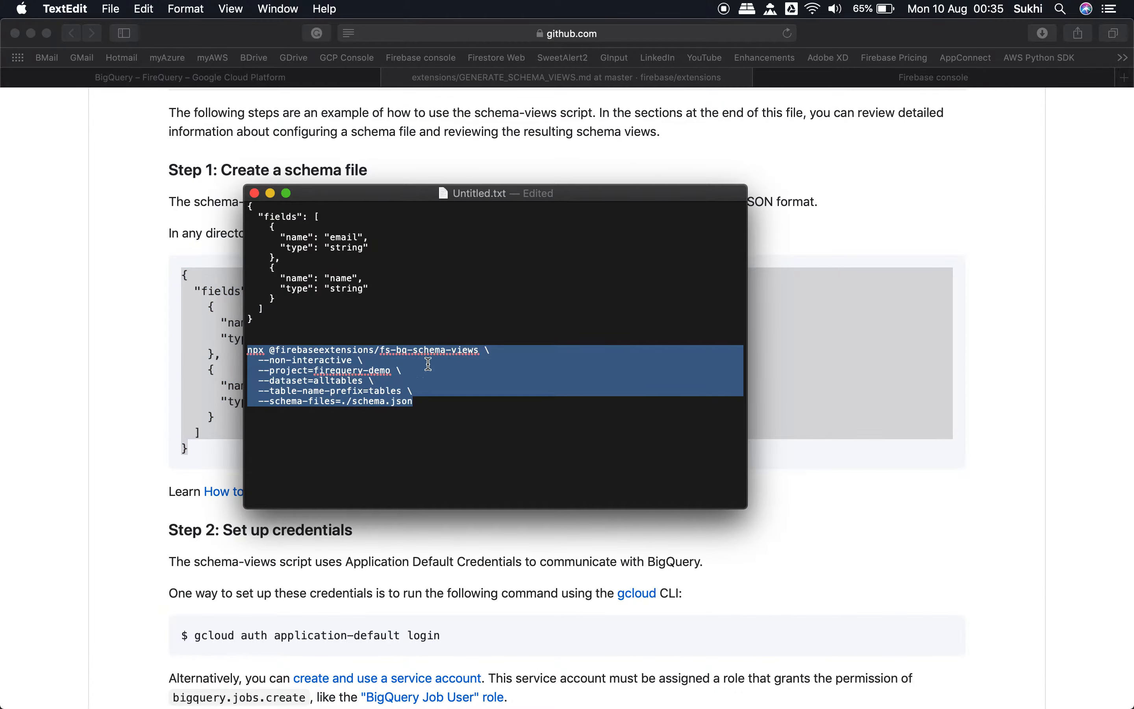
{"action": "key", "text": "super+n"}
{"action": "key", "text": "super+v"}
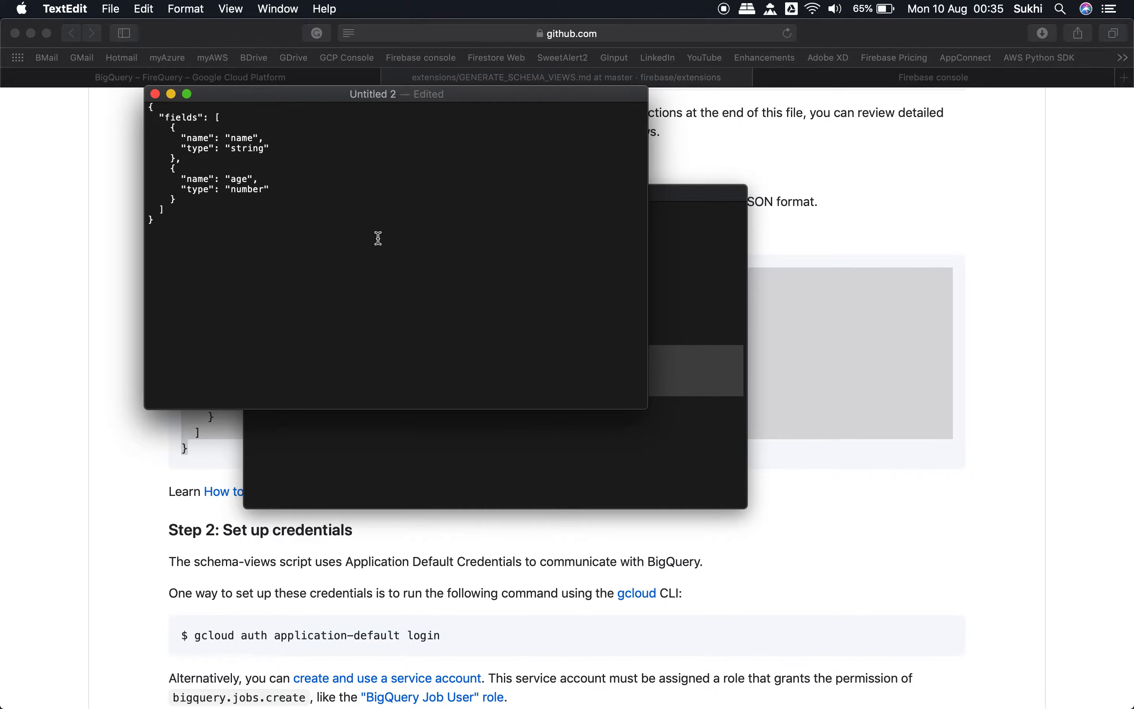
{"action": "key", "text": "super+shift+t"}
Step: Check the user document's field names in the Firebase console, and rename the first schema field to email in TextEdit
{"action": "left_click", "coordinate": [890, 84]}
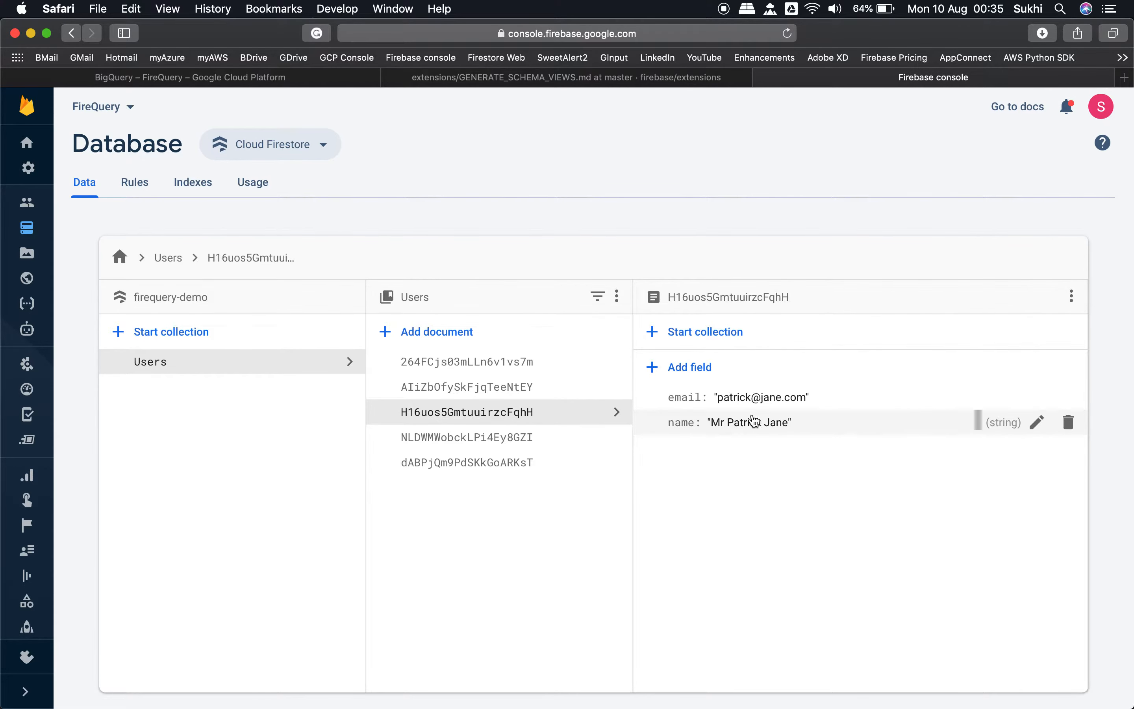
{"action": "key", "text": "super+Tab"}
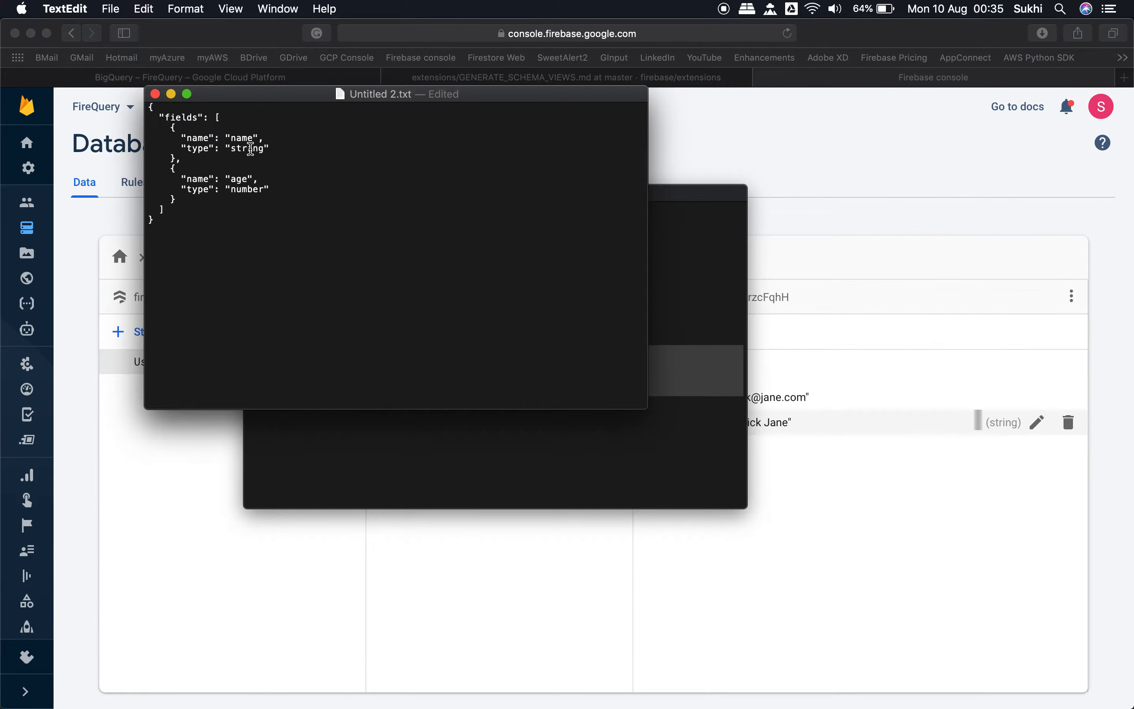
{"action": "double_click", "coordinate": [247, 179]}
{"action": "double_click", "coordinate": [237, 138]}
{"action": "type", "text": "email"}
Step: Rename the second schema field to name and set its type to string
{"action": "key", "text": "Left"}
{"action": "key", "text": "Left"}
{"action": "key", "text": "alt+shift+Left"}
{"action": "type", "text": "name"}
{"action": "key", "text": "Down"}
{"action": "key", "text": "Right"}
{"action": "key", "text": "Right"}
{"action": "key", "text": "alt+shift+Left"}
{"action": "type", "text": "string"}
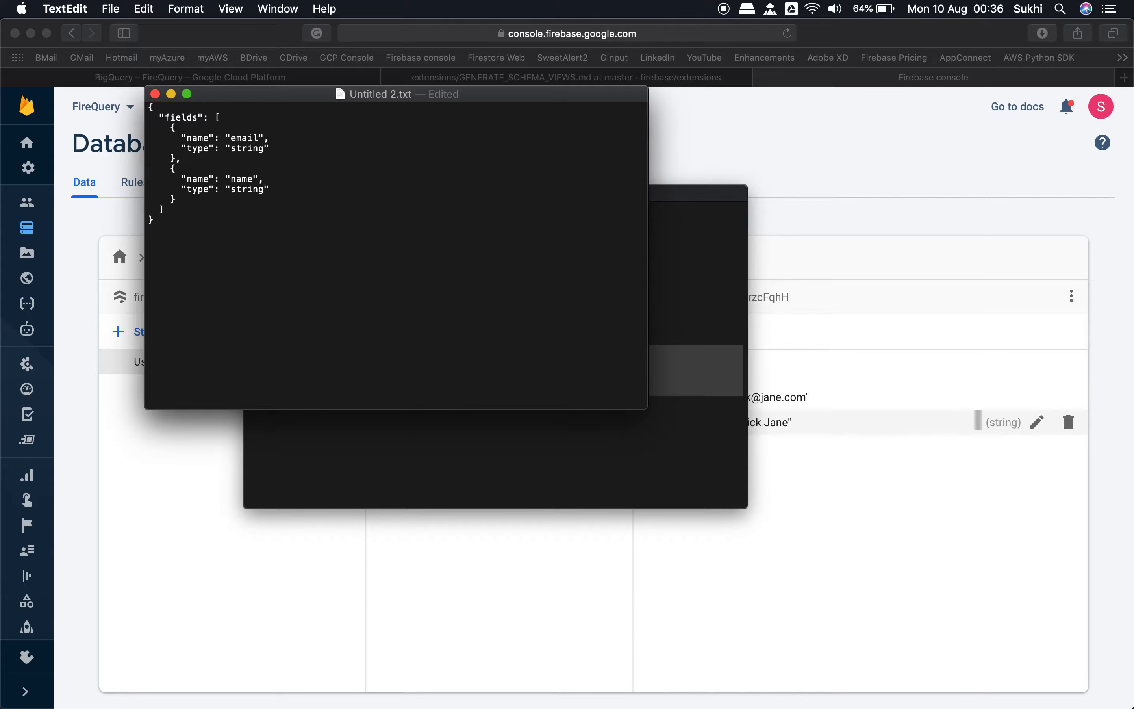
Step: Save the schema document to the Desktop as fields.json, keeping the .json extension
{"action": "left_click", "coordinate": [115, 8]}
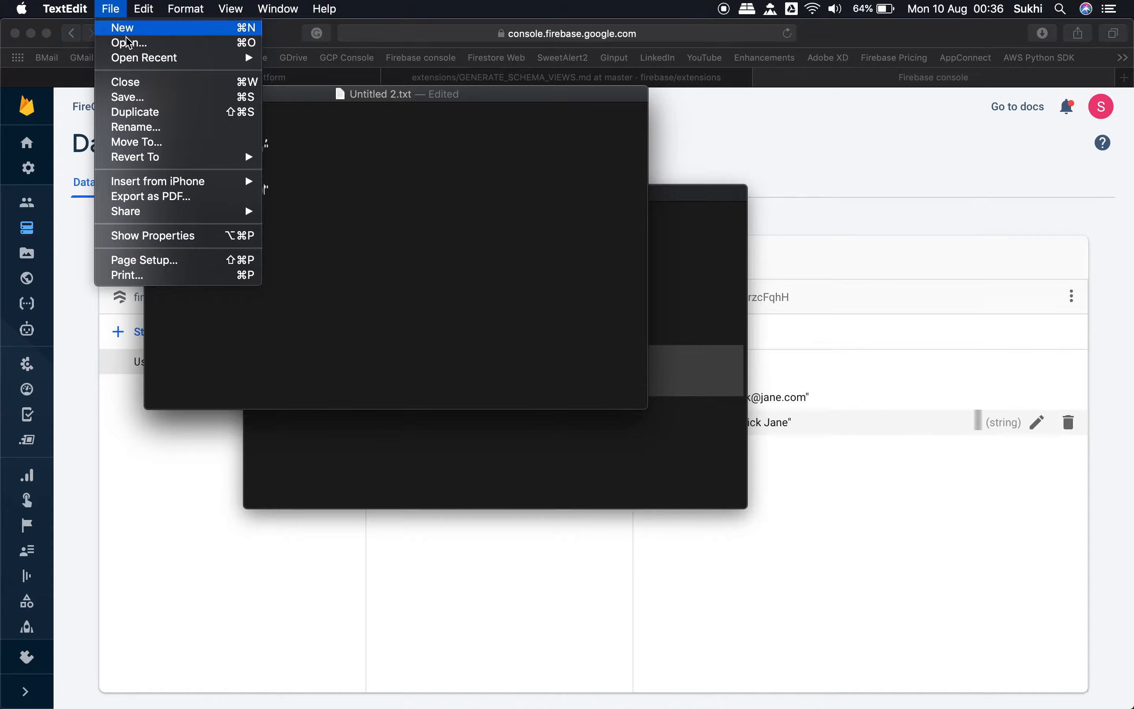
{"action": "left_click", "coordinate": [128, 96]}
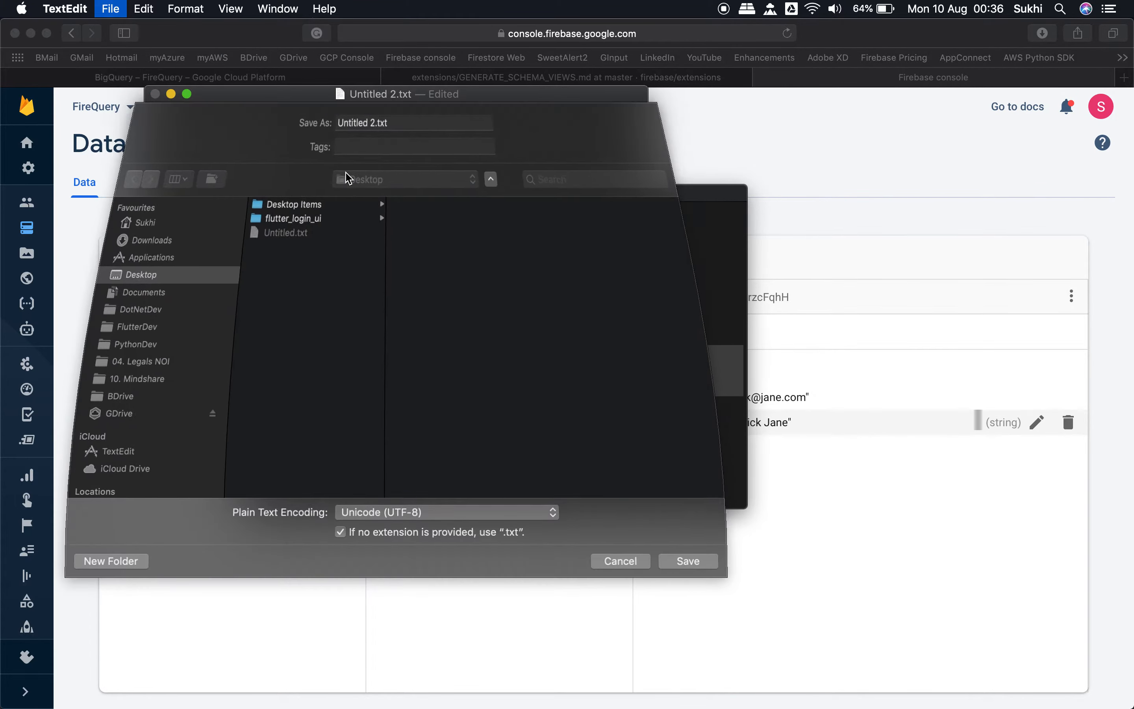
{"action": "key", "text": "super+a"}
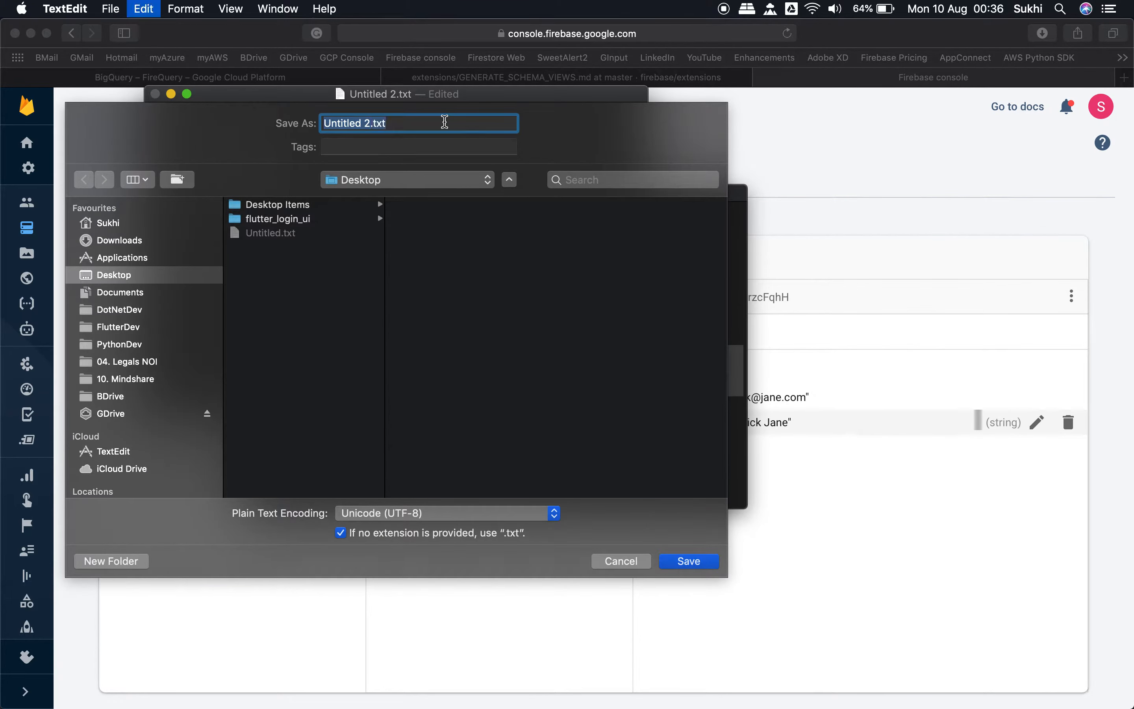
{"action": "type", "text": "fields.json"}
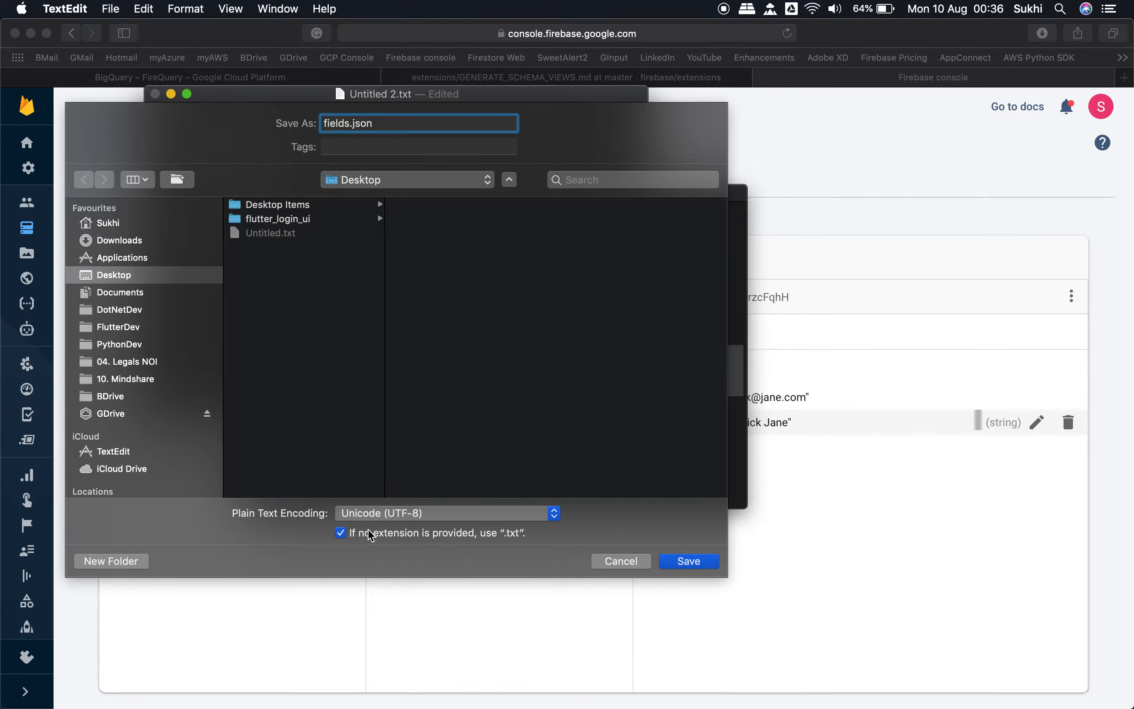
{"action": "left_click", "coordinate": [683, 561]}
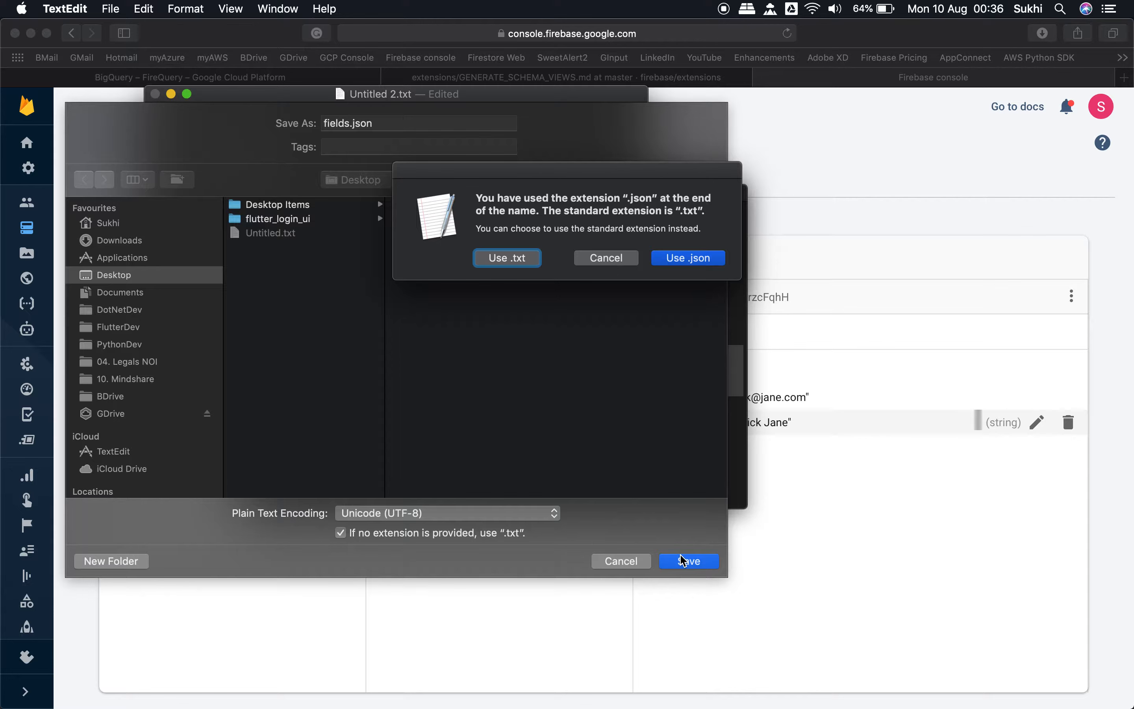
{"action": "left_click", "coordinate": [708, 264]}
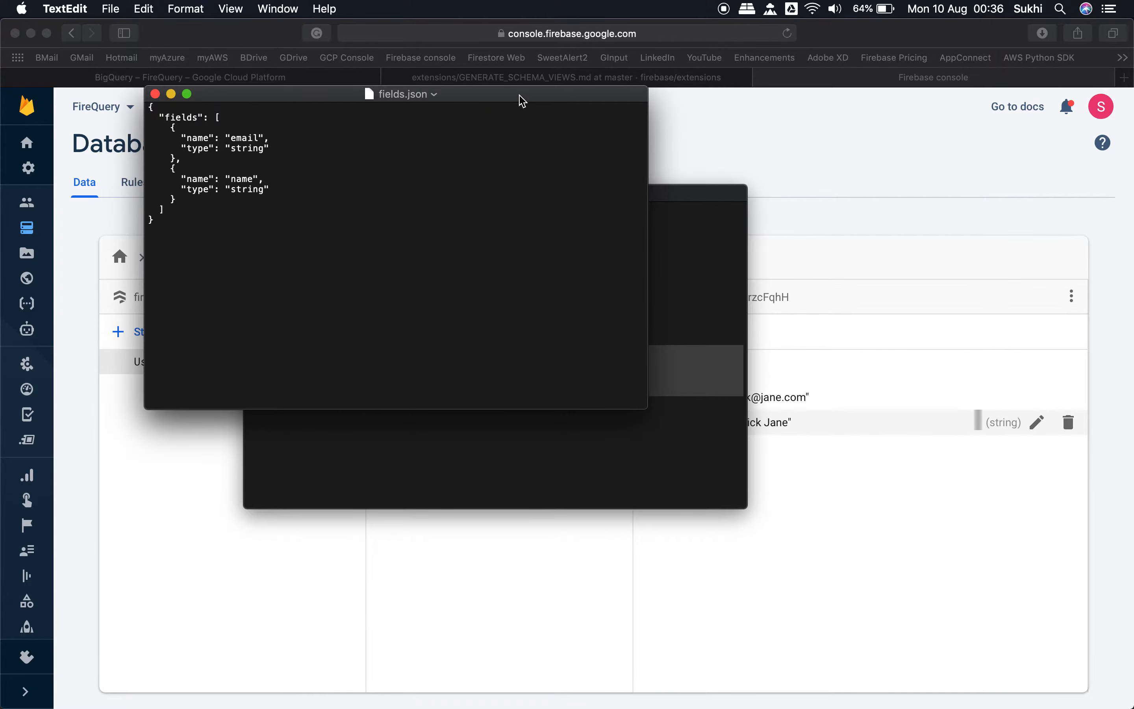
Step: Return to the GitHub guide and examine Step 2 on setting up credentials with the gcloud auth application-default login command
{"action": "left_click_drag", "start_coordinate": [520, 96], "coordinate": [538, 166]}
{"action": "left_click", "coordinate": [449, 80]}
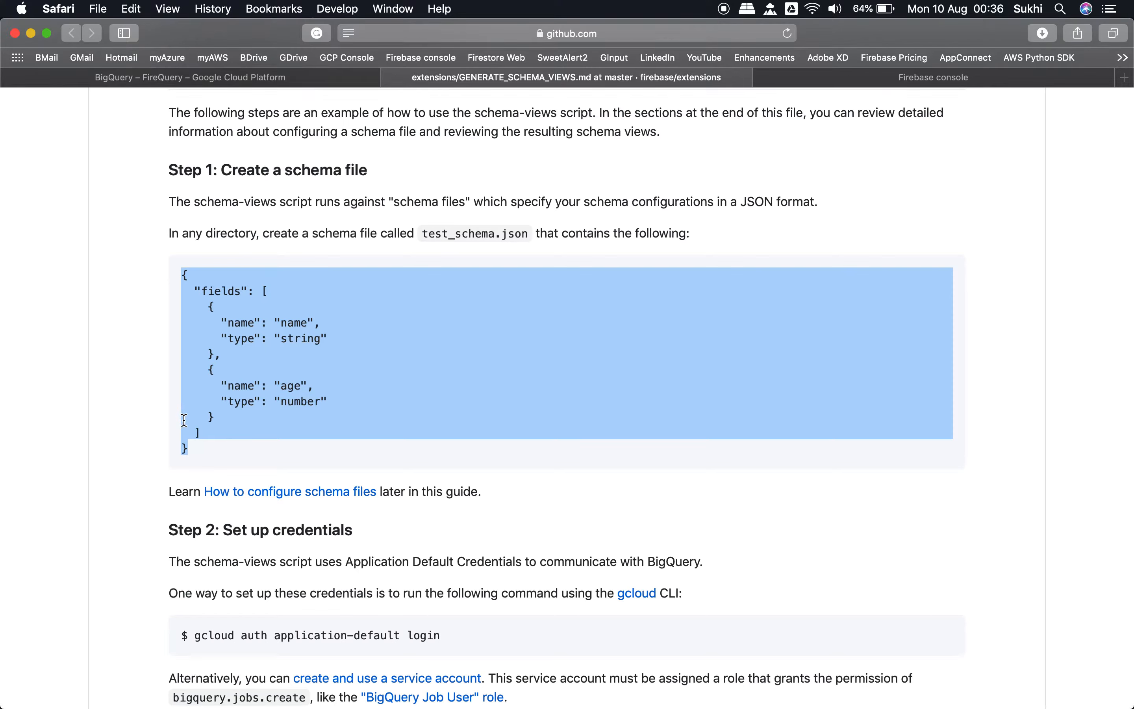
{"action": "scroll", "coordinate": [234, 379], "scroll_direction": "down", "scroll_amount": 3}
{"action": "scroll", "coordinate": [234, 375], "scroll_direction": "down", "scroll_amount": 5}
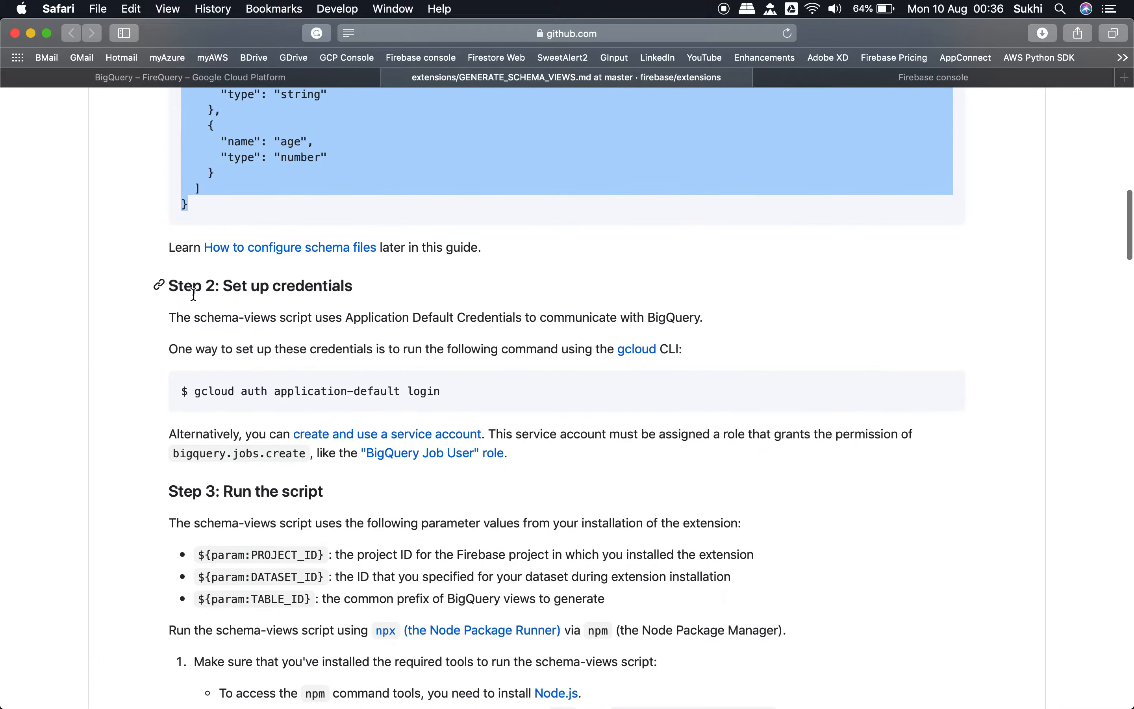
{"action": "left_click", "coordinate": [375, 294]}
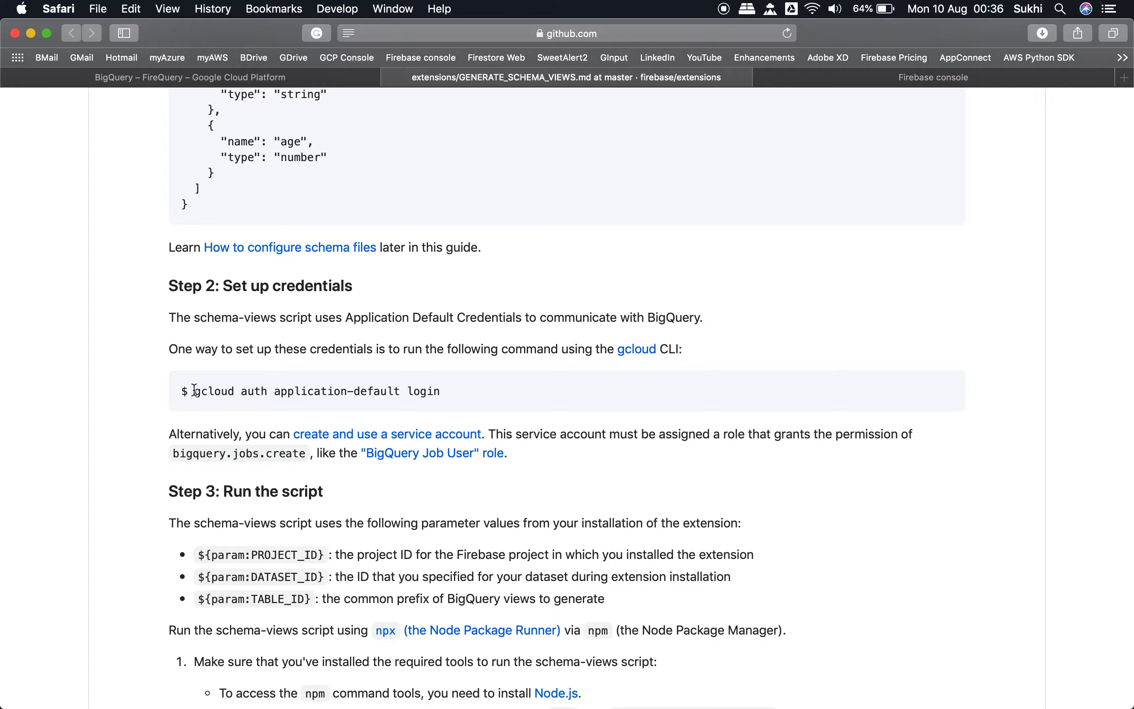
{"action": "left_click_drag", "start_coordinate": [194, 390], "coordinate": [477, 389]}
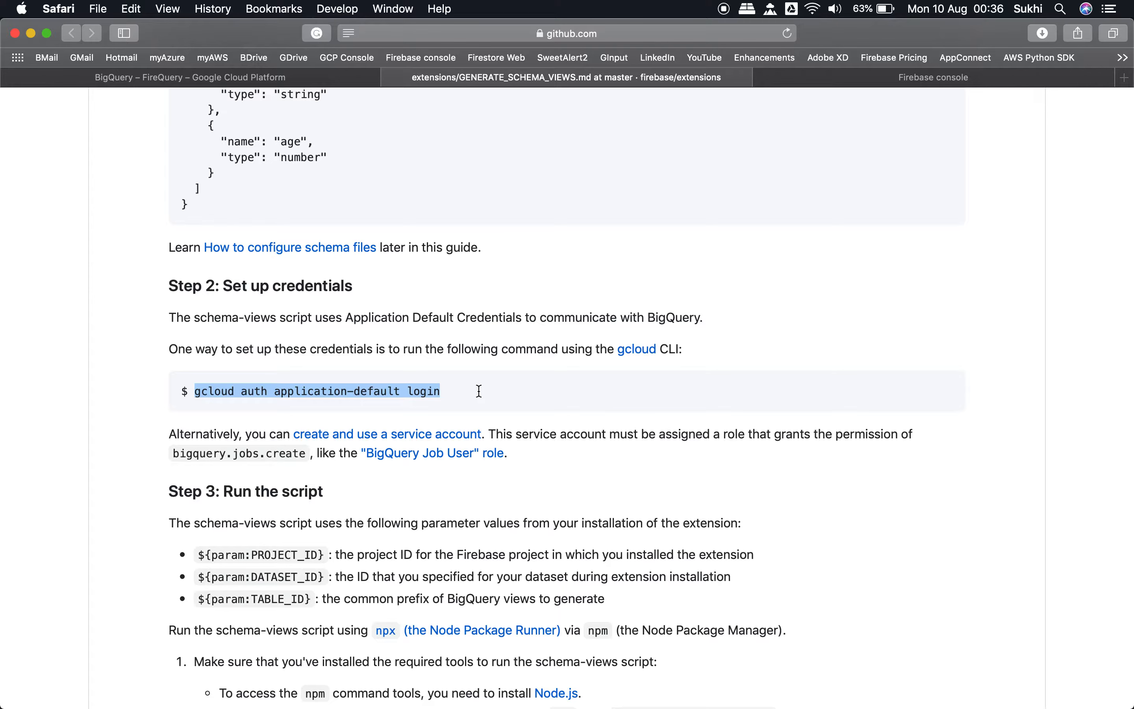
{"action": "left_click", "coordinate": [564, 396]}
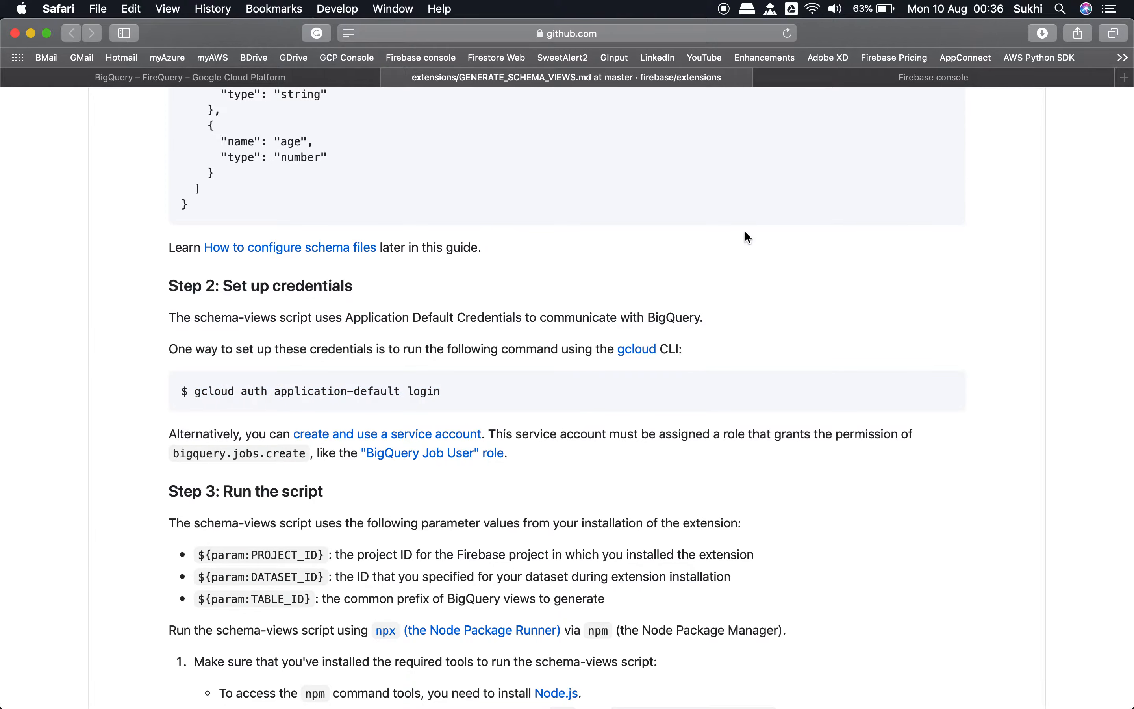
Step: Open console.cloud.google.com in a new browser tab and check in the project list that FireQuery is selected
{"action": "left_click", "coordinate": [1123, 83]}
{"action": "type", "text": "console.clou"}
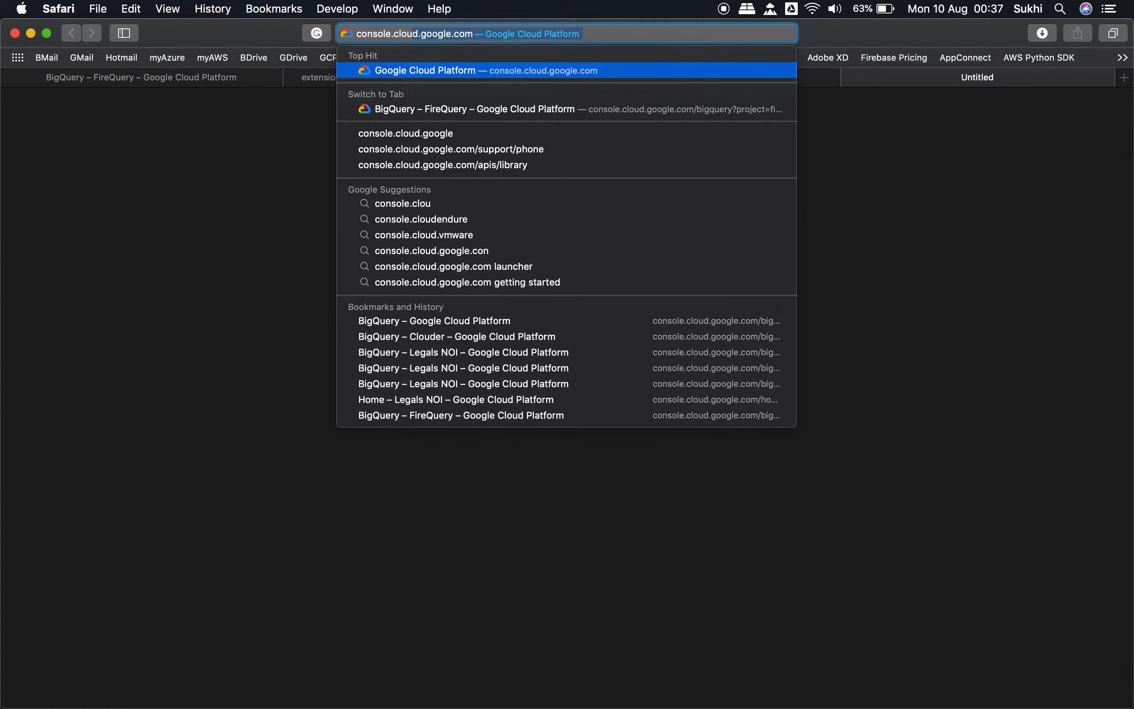
{"action": "key", "text": "Return"}
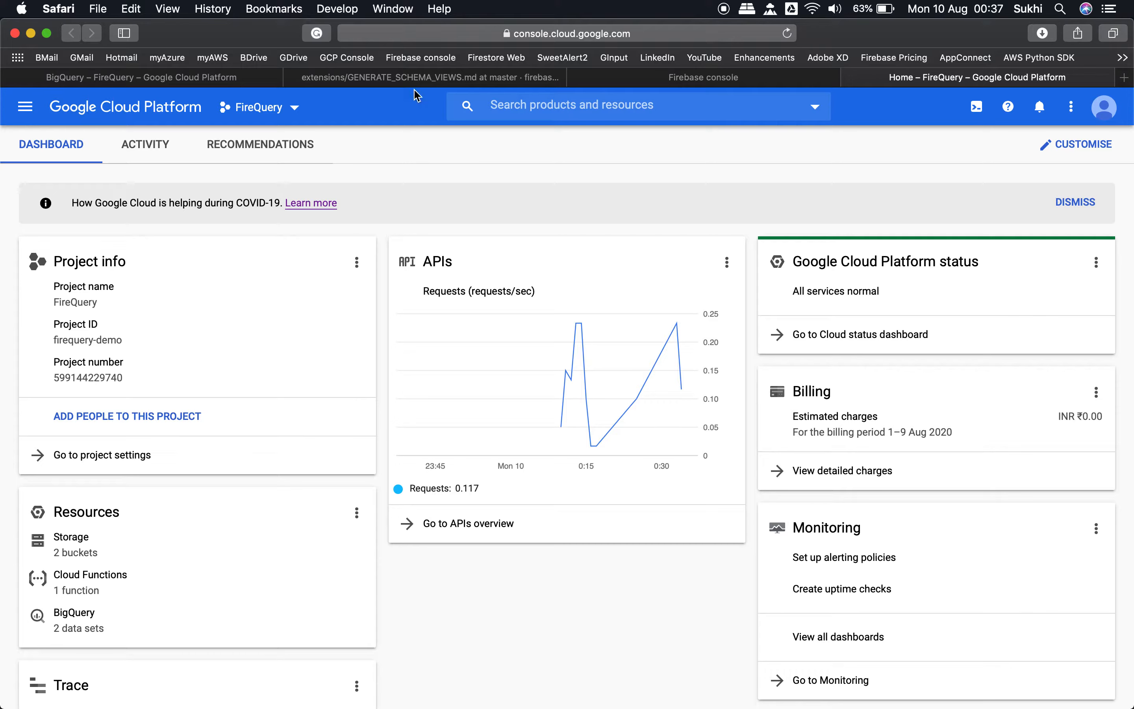
{"action": "left_click", "coordinate": [296, 113]}
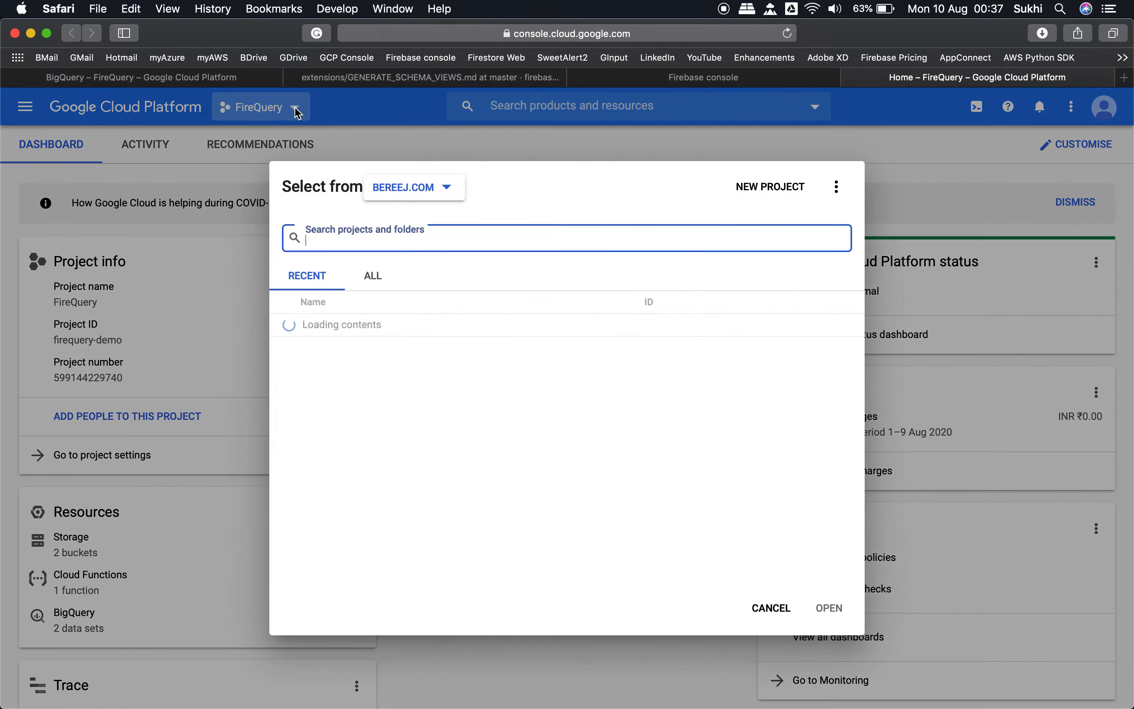
{"action": "left_click", "coordinate": [780, 612]}
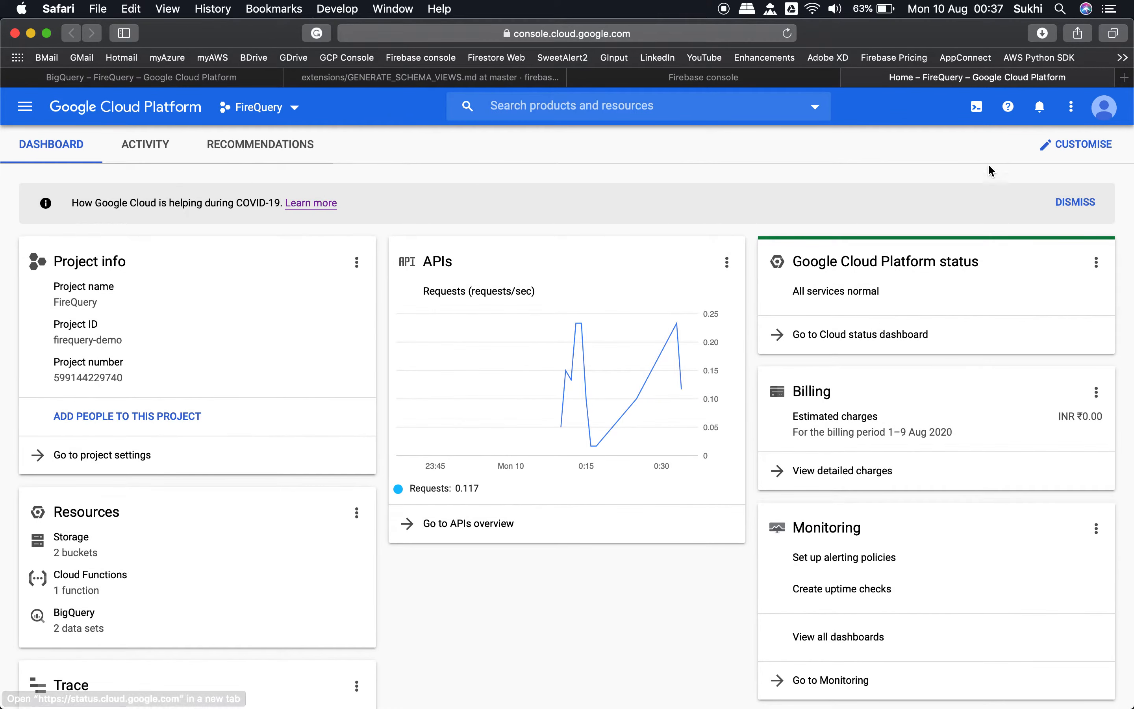
Step: Activate Cloud Shell for the firequery-demo project and look up the schema-views script command in Step 3 of the GitHub guide
{"action": "left_click", "coordinate": [977, 107]}
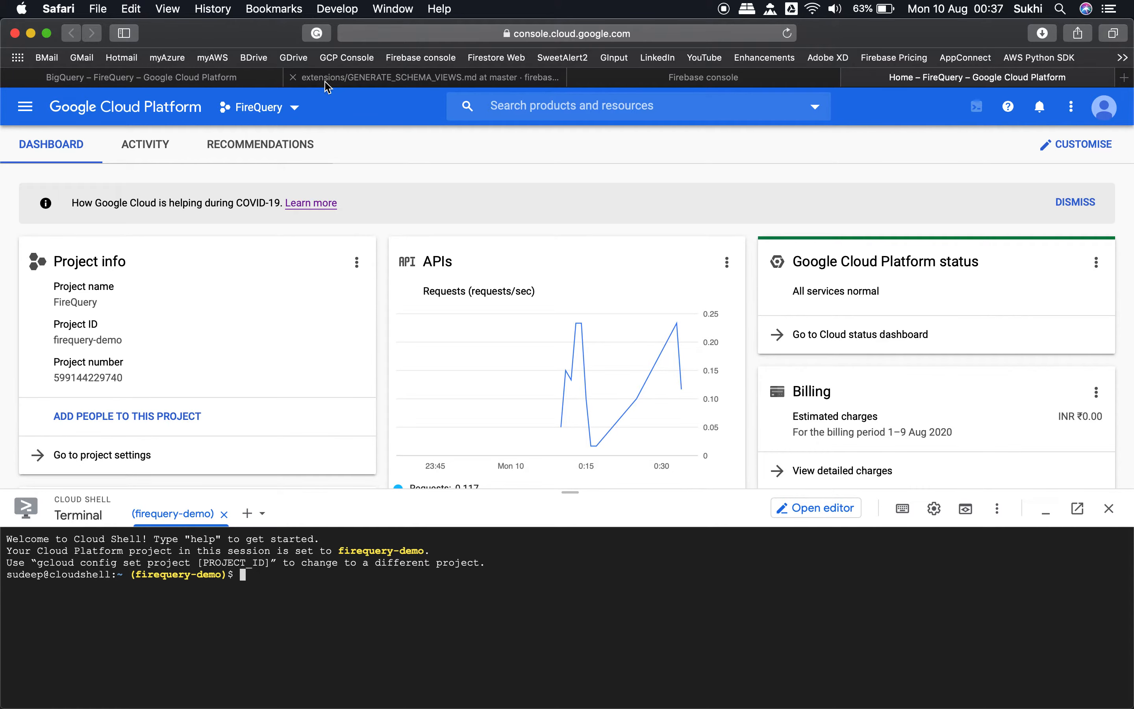
{"action": "left_click", "coordinate": [374, 77]}
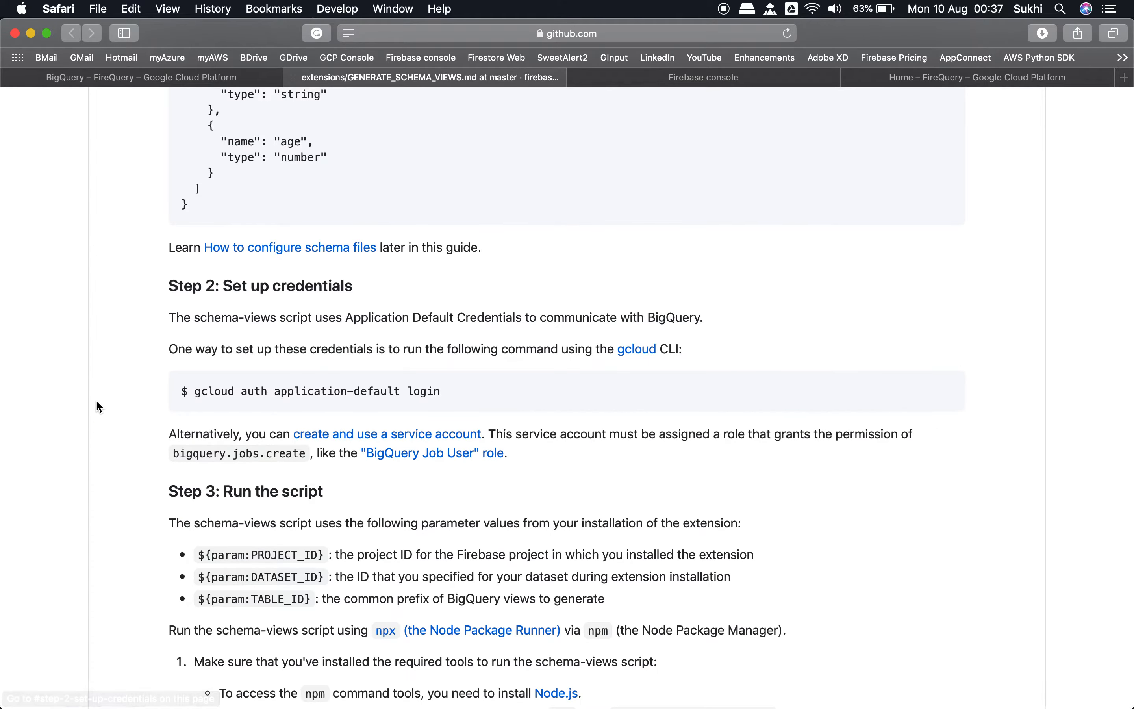
{"action": "scroll", "coordinate": [97, 398], "scroll_direction": "down", "scroll_amount": 6}
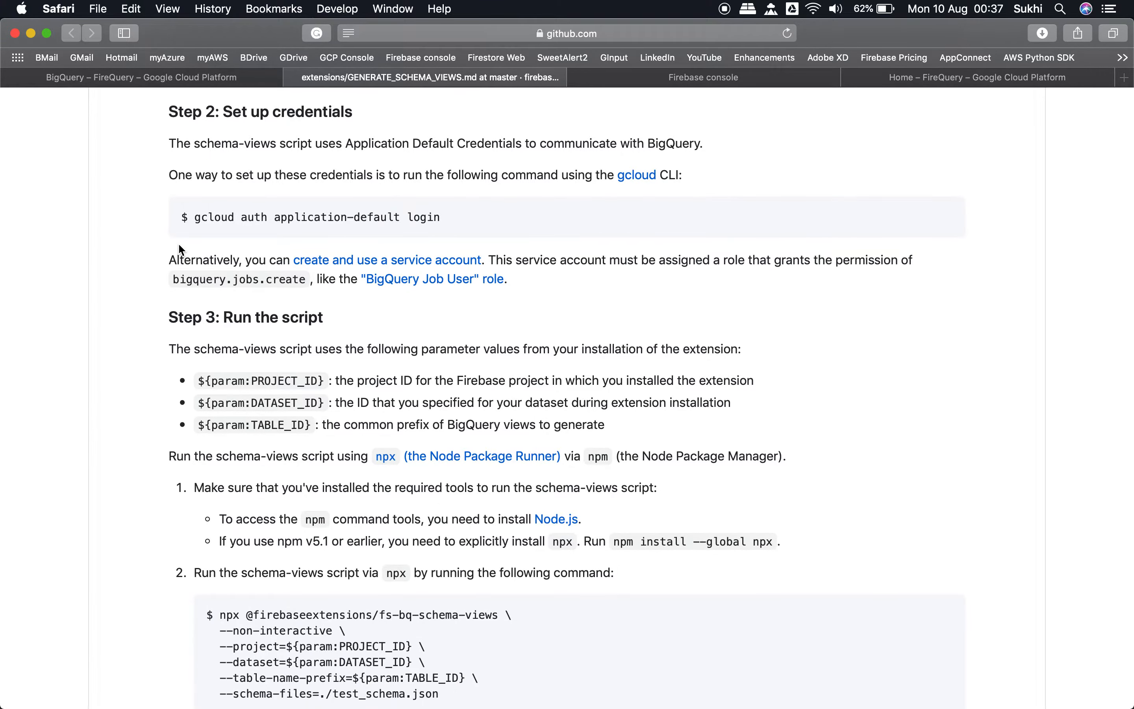
{"action": "scroll", "coordinate": [150, 332], "scroll_direction": "down", "scroll_amount": 3}
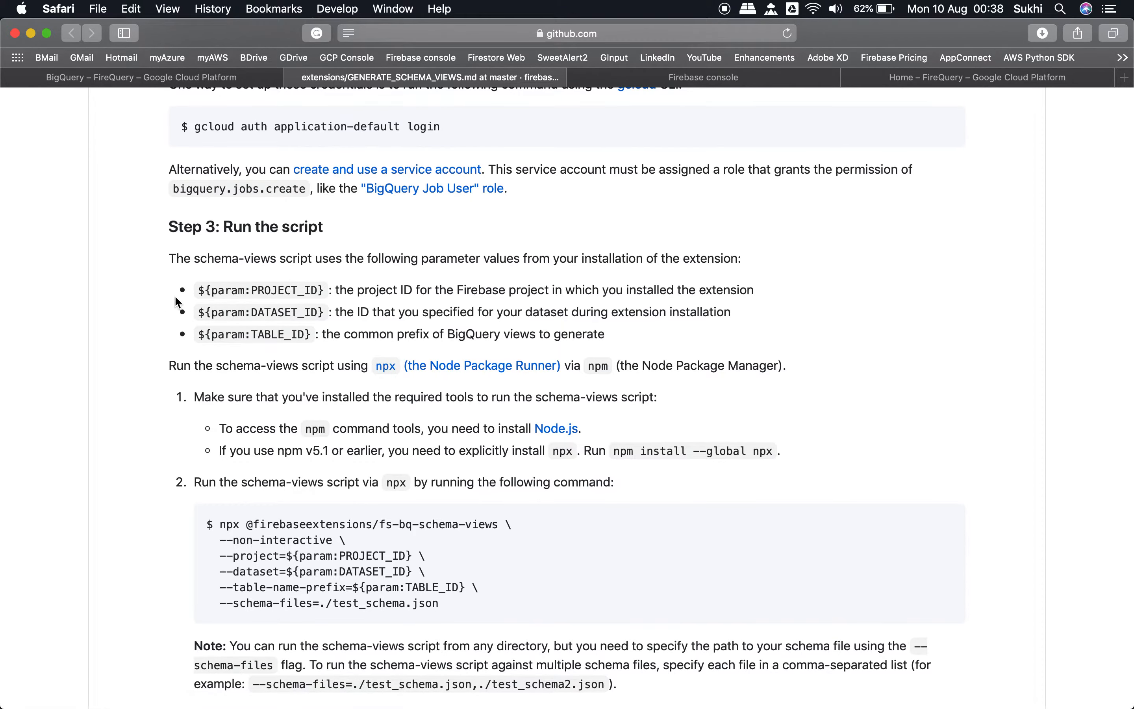
{"action": "scroll", "coordinate": [170, 370], "scroll_direction": "down", "scroll_amount": 5}
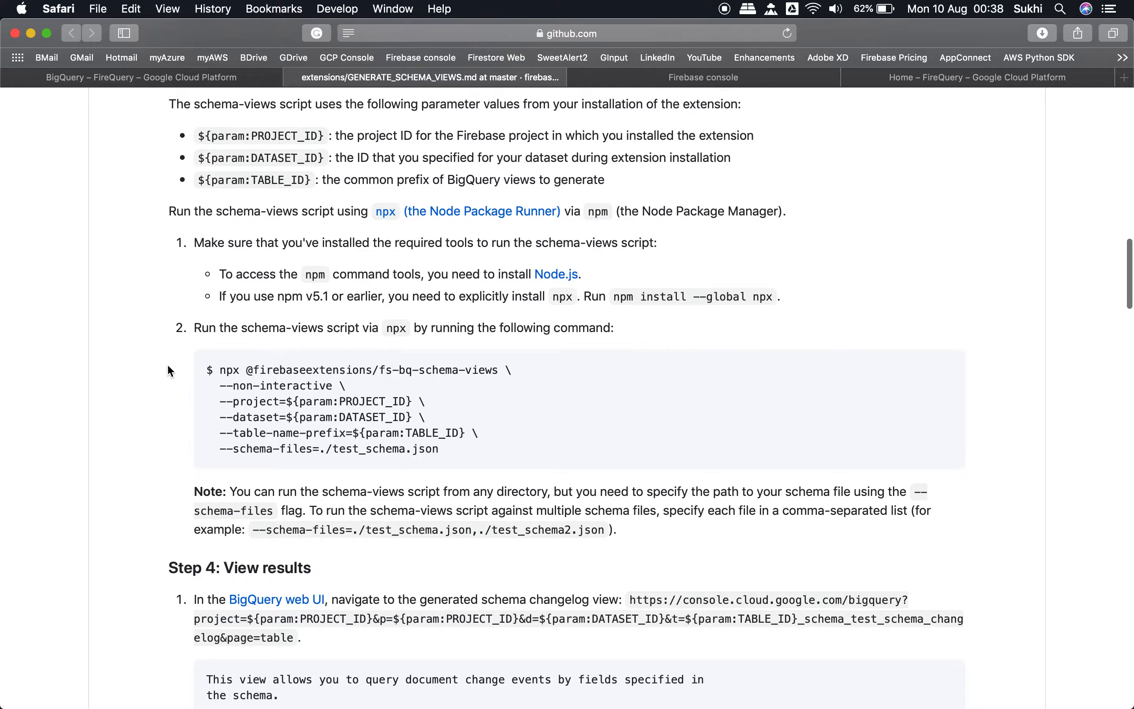
{"action": "scroll", "coordinate": [168, 366], "scroll_direction": "up", "scroll_amount": 1}
{"action": "scroll", "coordinate": [168, 366], "scroll_direction": "down", "scroll_amount": 2}
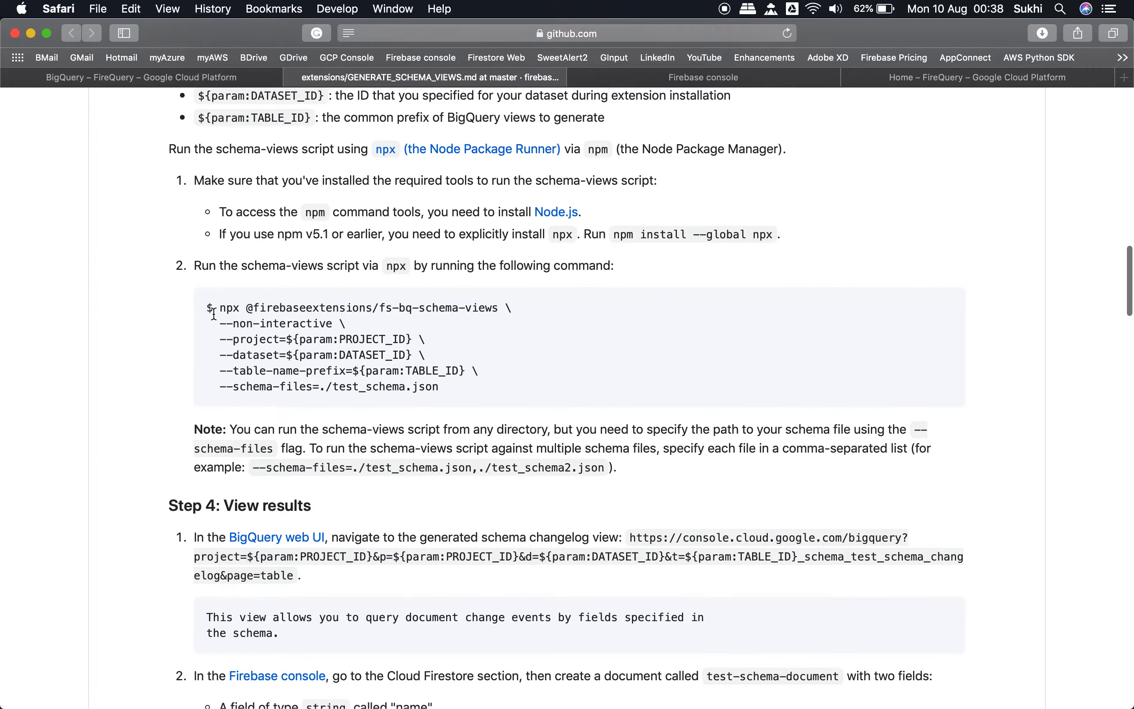
{"action": "left_click_drag", "start_coordinate": [220, 307], "coordinate": [462, 402]}
{"action": "key", "text": "super+c"}
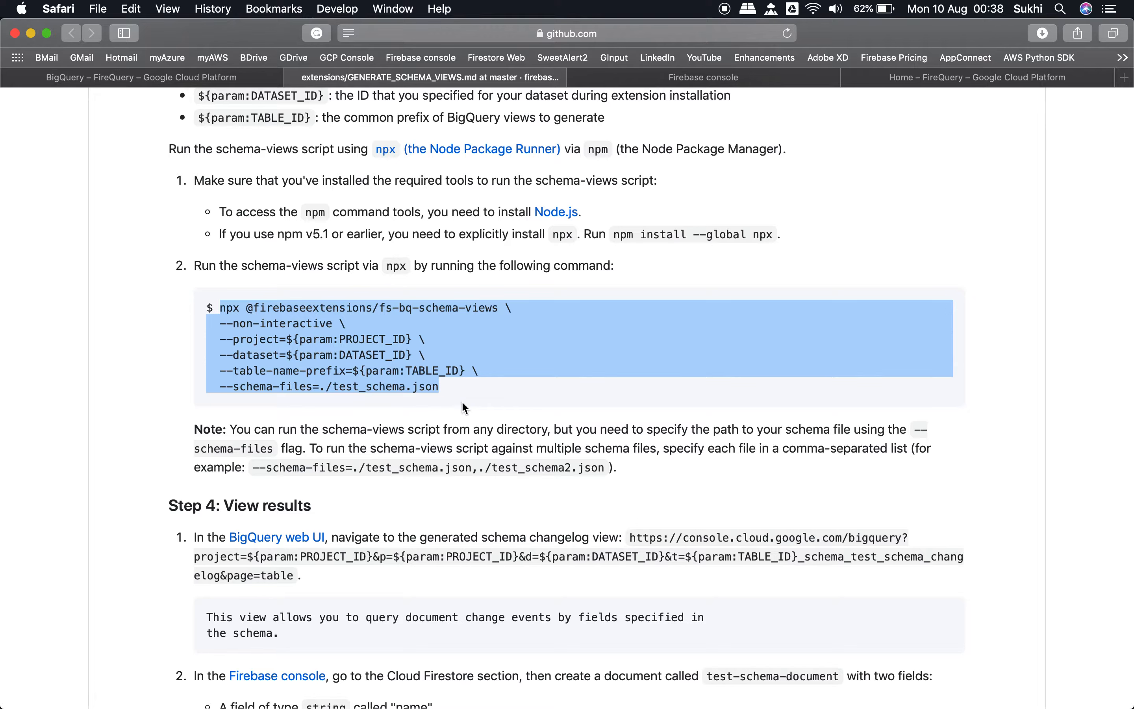
{"action": "key", "text": "ctrl+Up"}
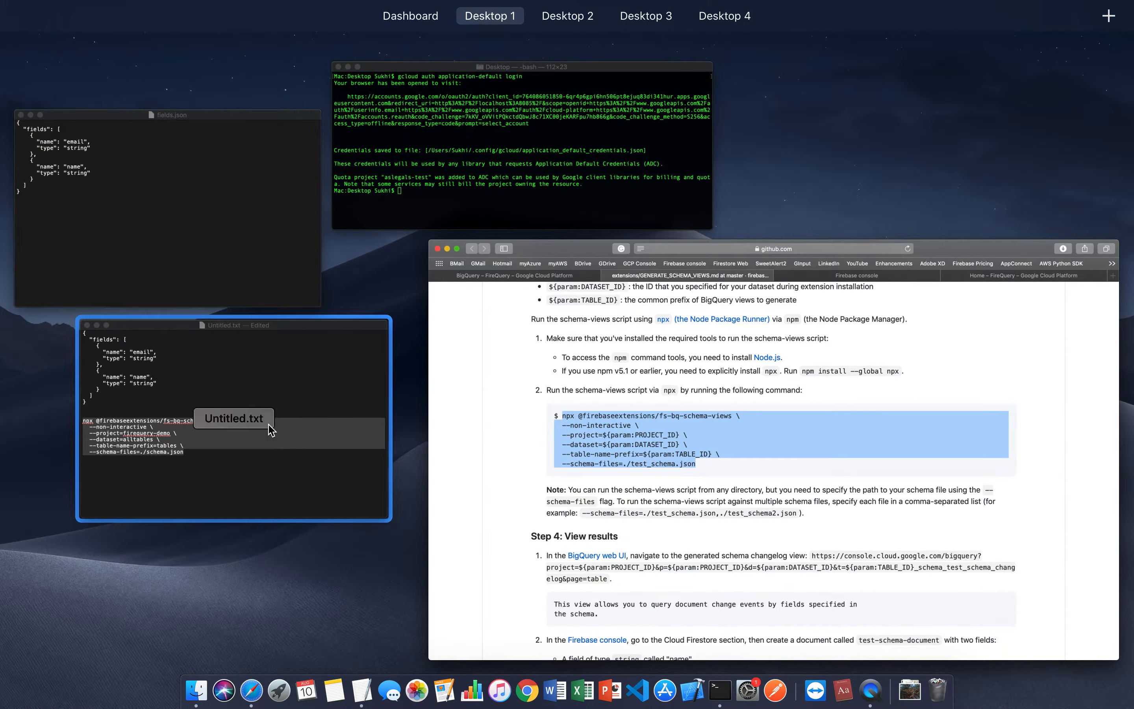
{"action": "left_click", "coordinate": [213, 256]}
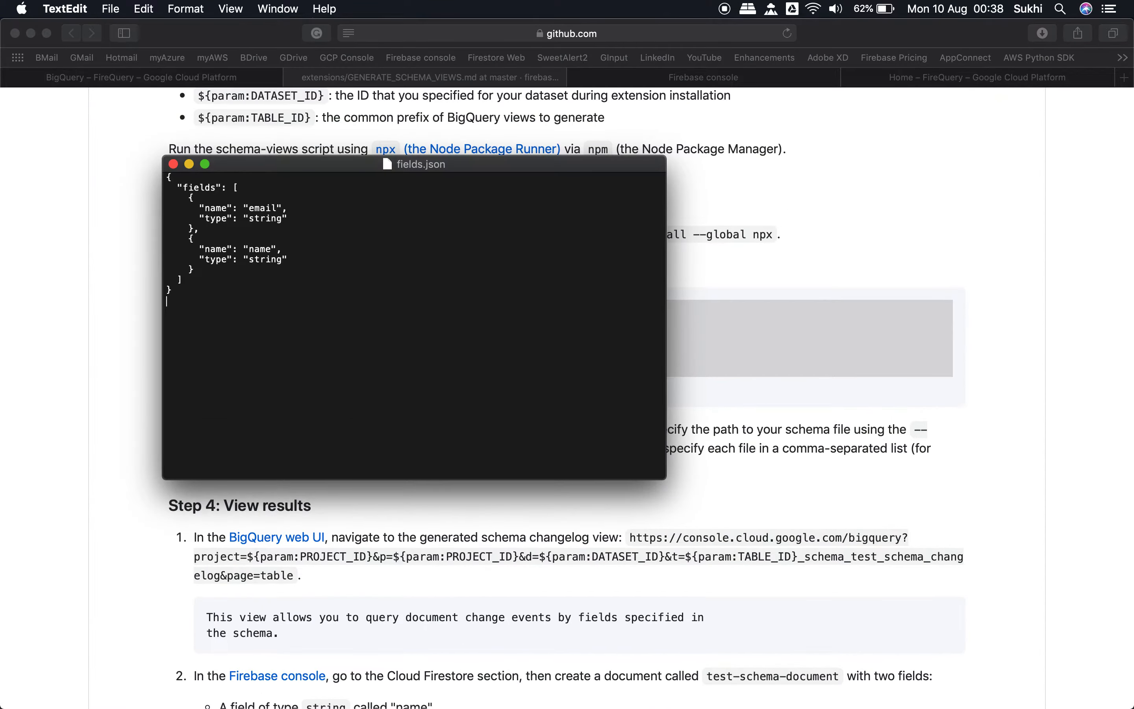
{"action": "key", "text": "Return"}
{"action": "key", "text": "super+v"}
{"action": "key", "text": "Up"}
{"action": "key", "text": "Up"}
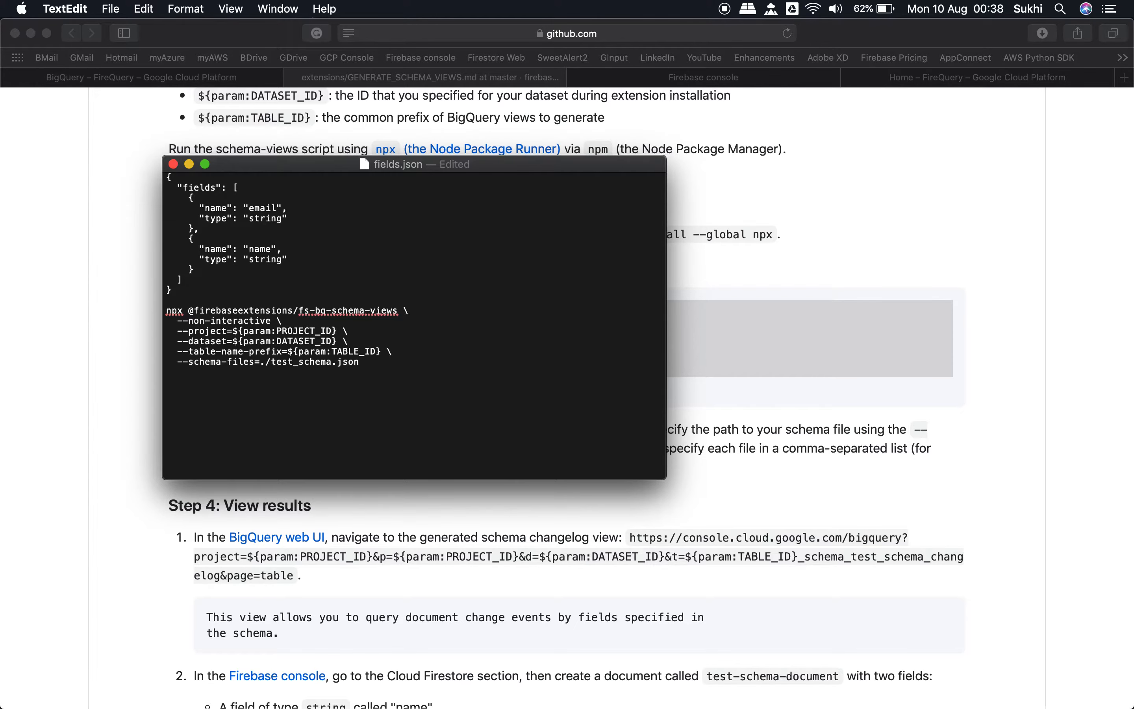
Step: Move the fields.json window lower and minimise the Untitled.txt window to uncover the guide's script parameter descriptions
{"action": "left_click_drag", "start_coordinate": [482, 169], "coordinate": [401, 259]}
{"action": "left_click", "coordinate": [844, 285]}
{"action": "scroll", "coordinate": [844, 286], "scroll_direction": "up", "scroll_amount": 3}
{"action": "key", "text": "super+Tab"}
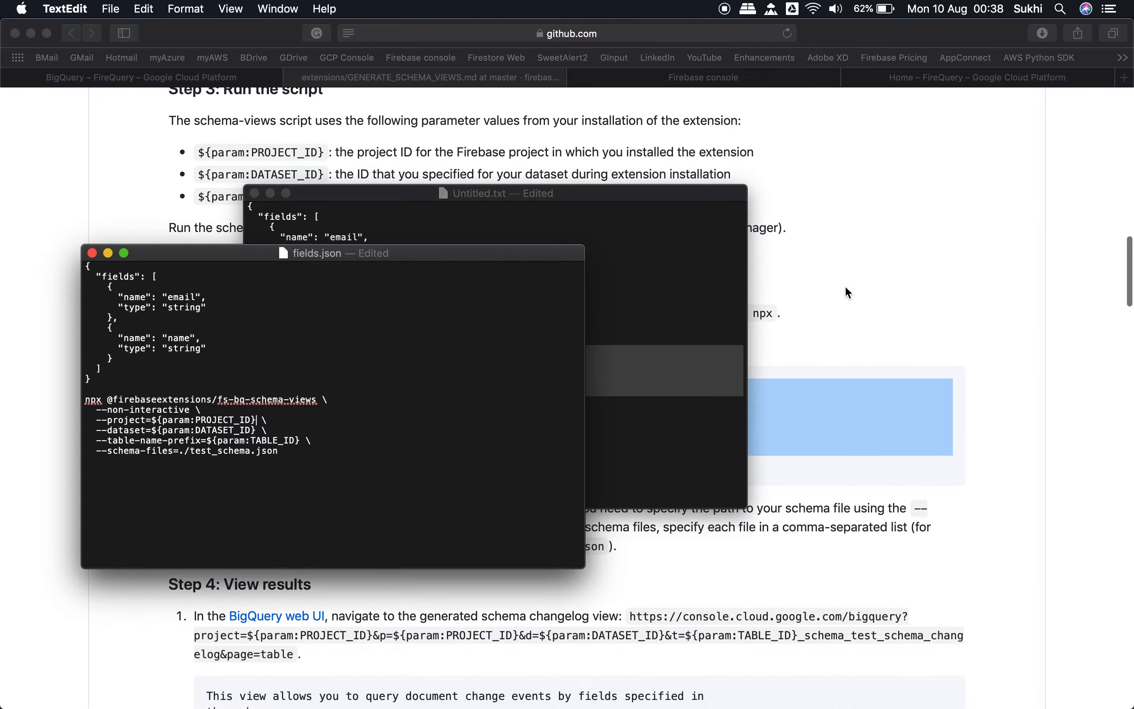
{"action": "left_click", "coordinate": [271, 193]}
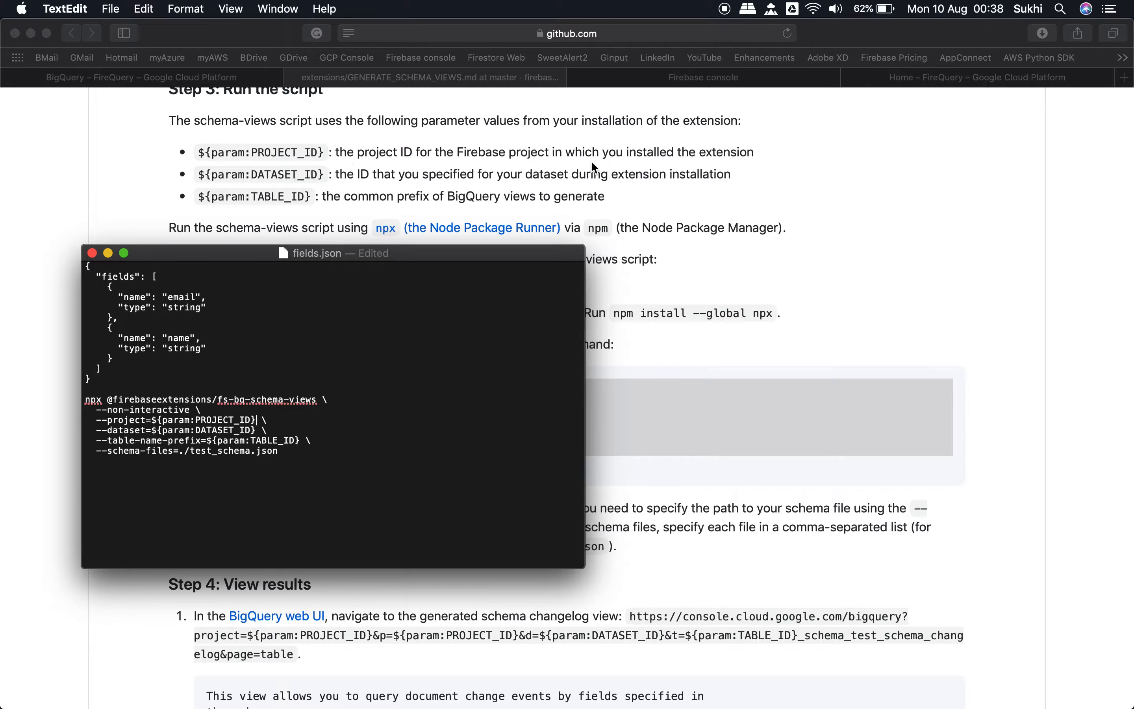
Step: Replace the PROJECT_ID placeholder in the pasted command with firequery-demo
{"action": "left_click", "coordinate": [259, 416]}
{"action": "key", "text": "alt+shift+Left"}
{"action": "key", "text": "alt+shift+Left"}
{"action": "key", "text": "shift+Left"}
{"action": "key", "text": "shift+Left"}
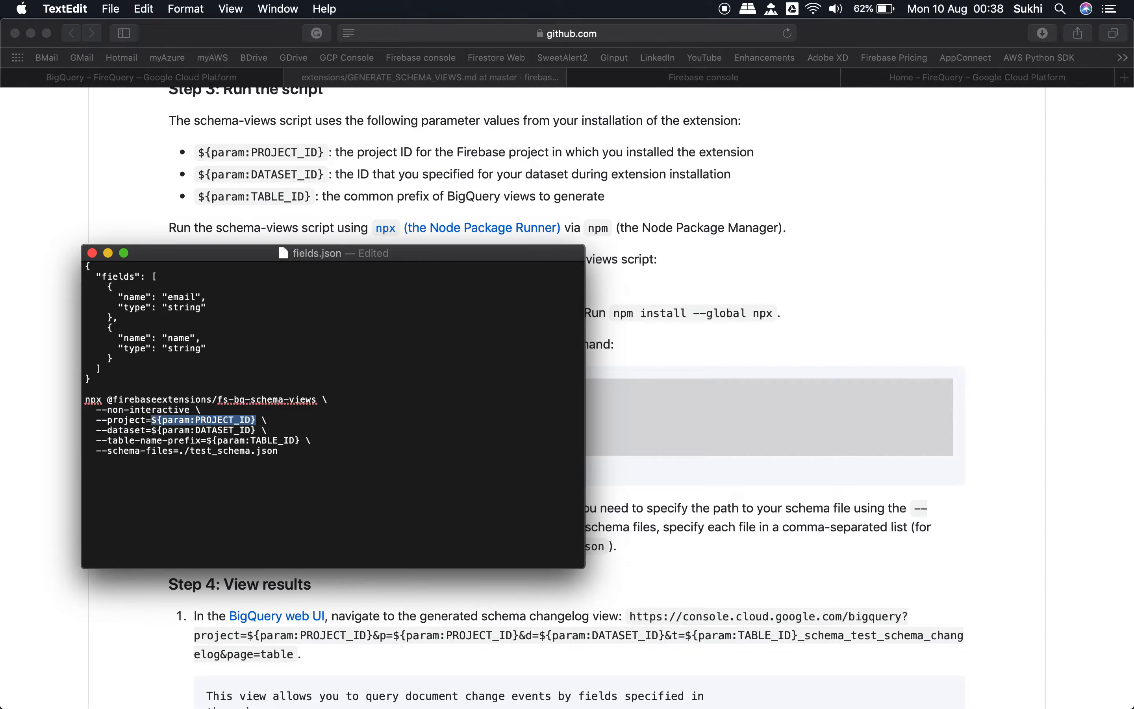
{"action": "type", "text": "firequery-d"}
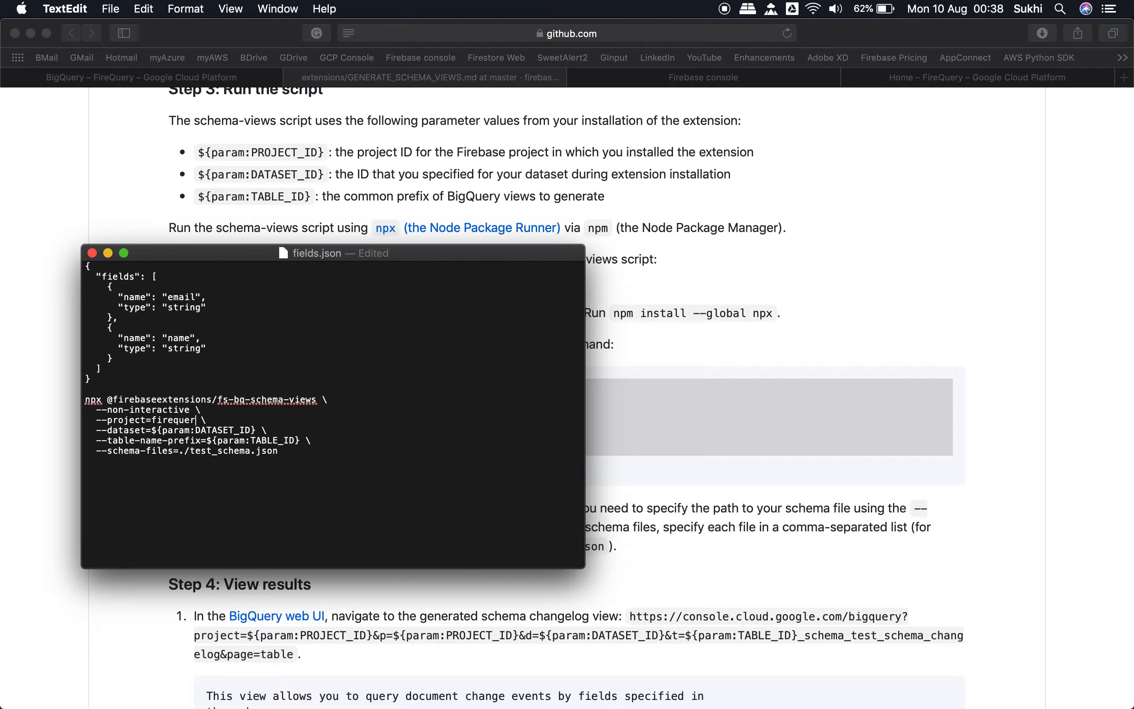
{"action": "type", "text": "emo"}
Step: Check the dataset name in BigQuery and replace the DATASET_ID placeholder in the command with alltables
{"action": "key", "text": "alt+shift+Left"}
{"action": "key", "text": "alt+shift+Left"}
{"action": "key", "text": "shift+Left"}
{"action": "key", "text": "shift+Left"}
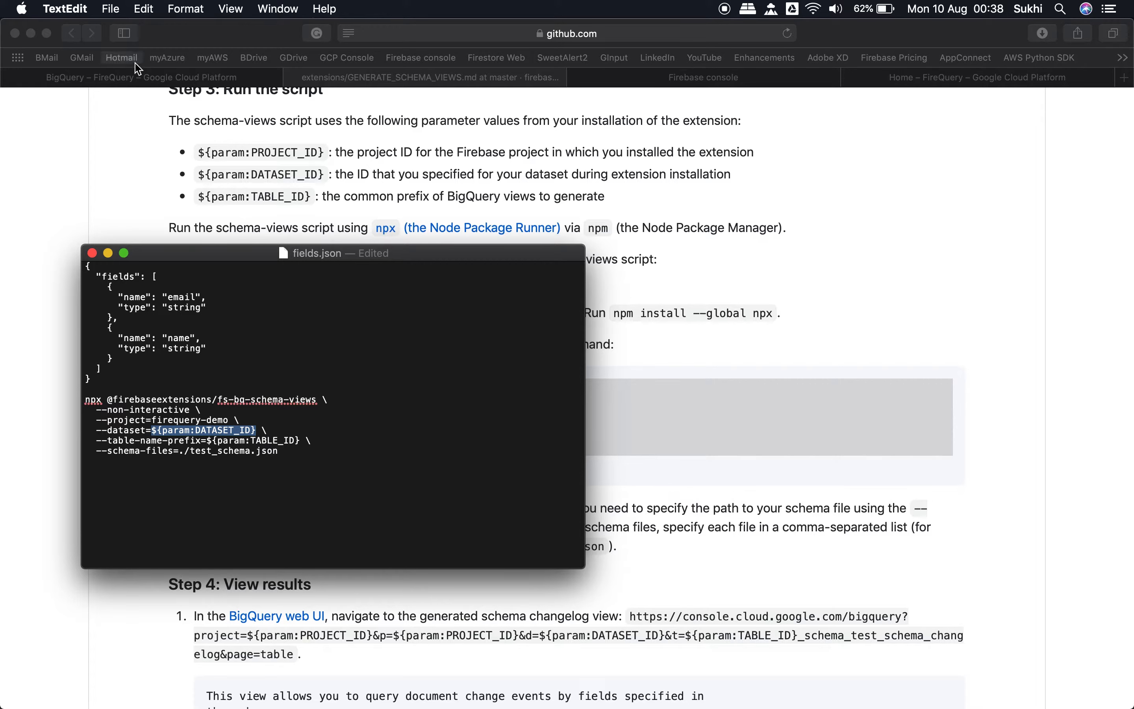
{"action": "left_click", "coordinate": [128, 79]}
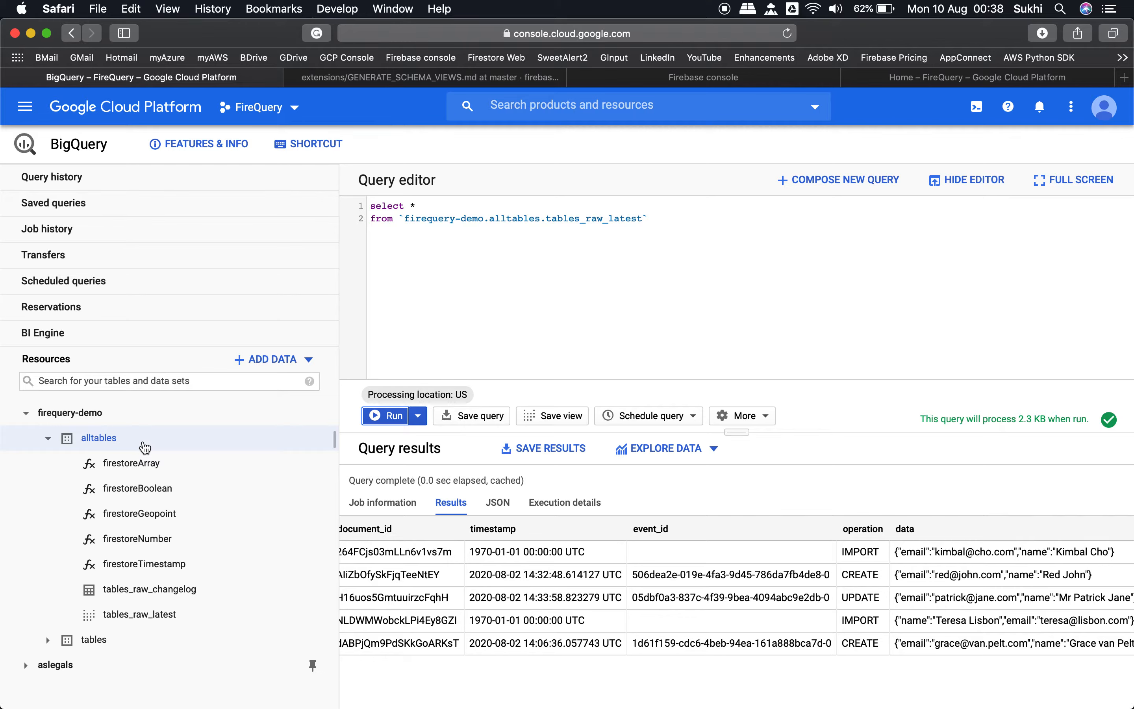
{"action": "key", "text": "super+Tab"}
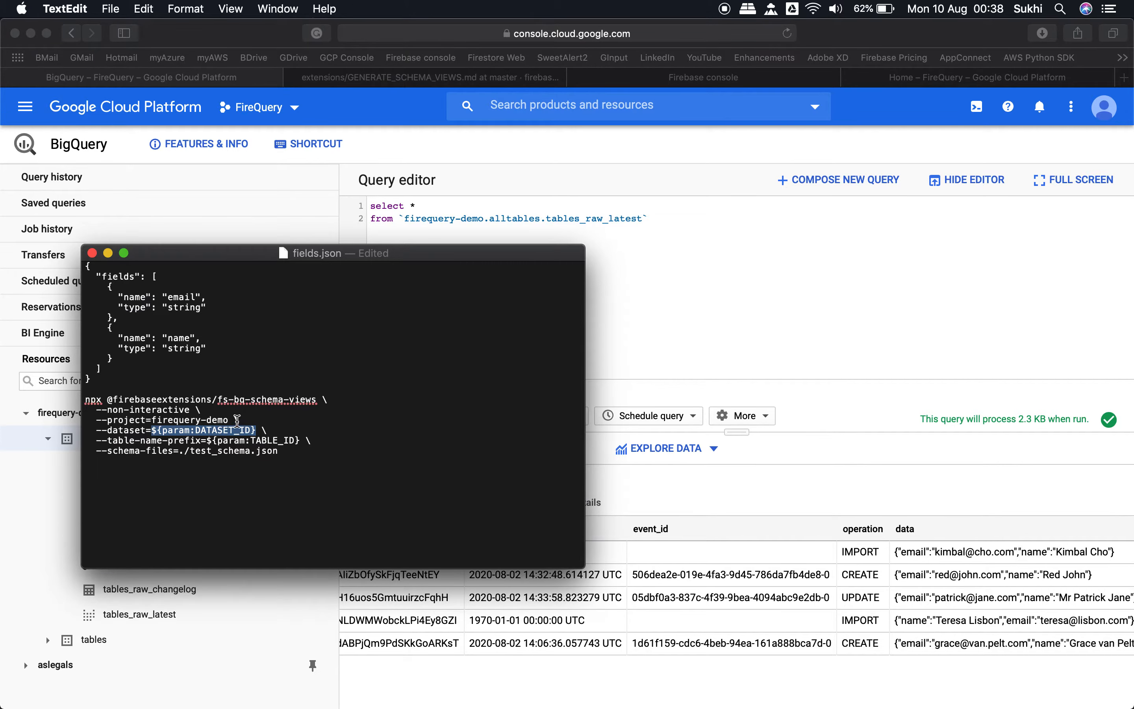
{"action": "type", "text": "alltables"}
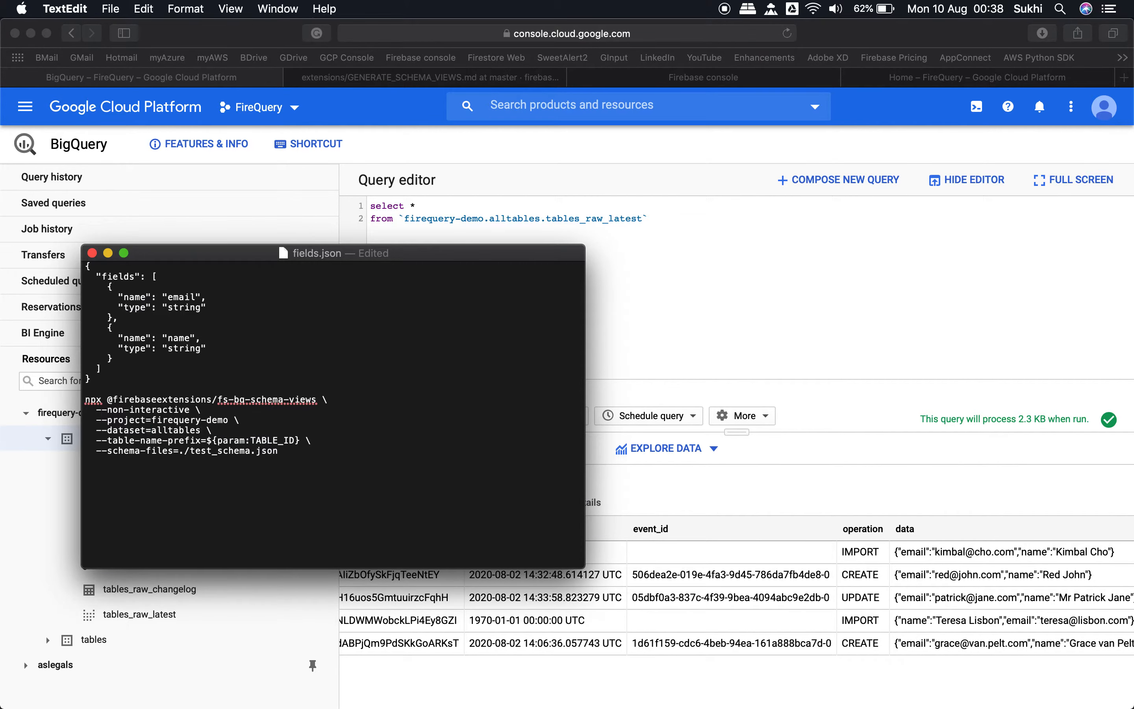
Step: Move the document window clear of the BigQuery resource list and replace the TABLE_ID placeholder with tables as the table name prefix
{"action": "left_click_drag", "start_coordinate": [235, 255], "coordinate": [403, 271]}
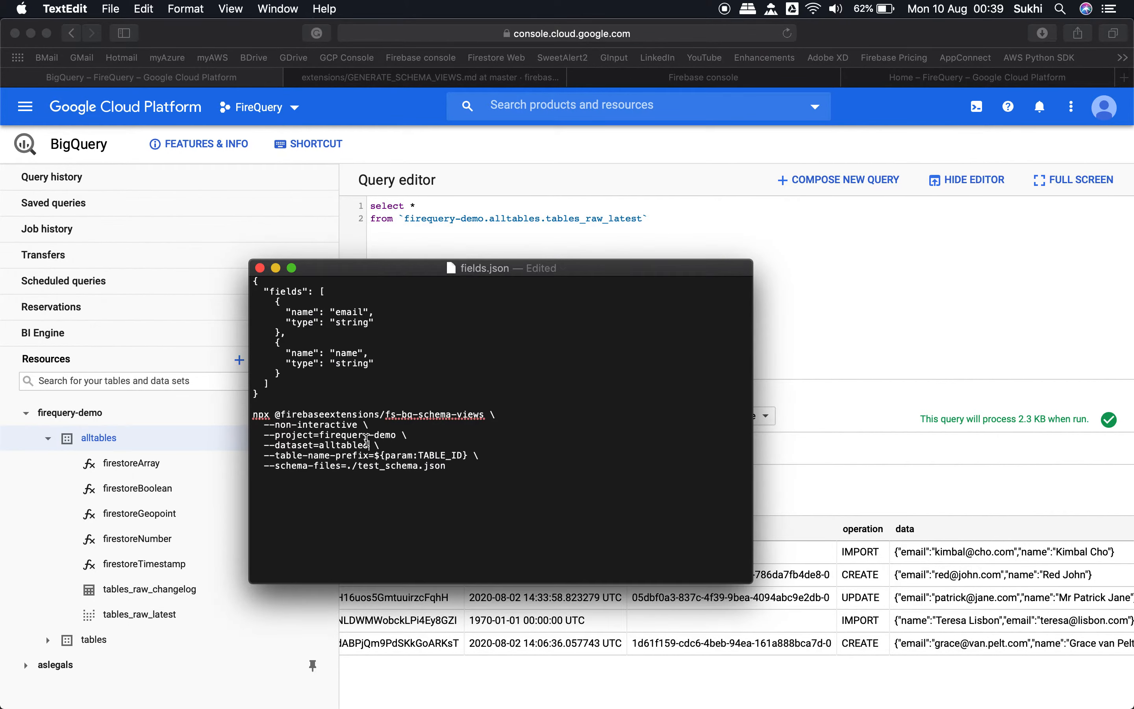
{"action": "left_click", "coordinate": [377, 455]}
{"action": "key", "text": "shift+Right"}
{"action": "key", "text": "shift+Right"}
{"action": "key", "text": "shift+Right"}
{"action": "key", "text": "shift+Right"}
{"action": "key", "text": "shift+Right"}
{"action": "key", "text": "shift+Right"}
{"action": "key", "text": "shift+Right"}
{"action": "key", "text": "shift+Right"}
{"action": "key", "text": "shift+Right"}
{"action": "key", "text": "shift+Right"}
{"action": "key", "text": "shift+Right"}
{"action": "key", "text": "shift+Right"}
{"action": "key", "text": "shift+Right"}
{"action": "key", "text": "shift+Right"}
{"action": "key", "text": "shift+Right"}
{"action": "key", "text": "shift+Right"}
{"action": "key", "text": "shift+Right"}
{"action": "type", "text": "tables"}
Step: Replace the test_schema file name in the command's --schema-files option so the path reads ./fields.json.json
{"action": "key", "text": "Down"}
{"action": "key", "text": "Left"}
{"action": "key", "text": "Left"}
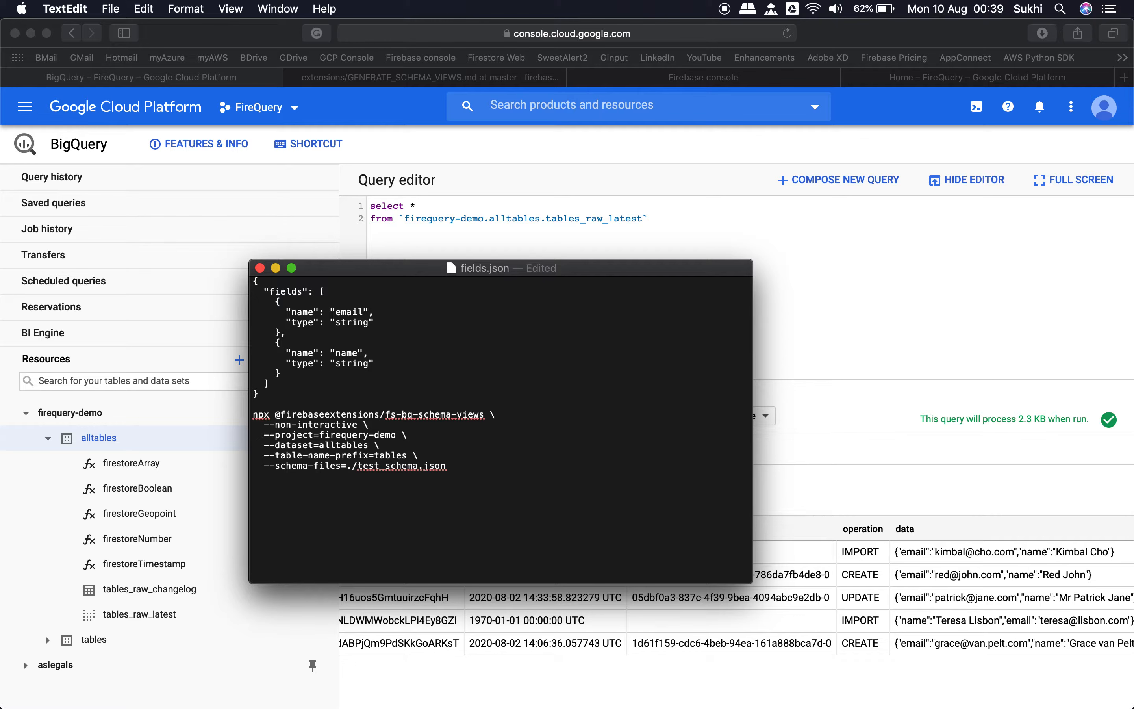
{"action": "type", "text": "fields.json"}
{"action": "key", "text": "Delete"}
{"action": "key", "text": "Delete"}
{"action": "key", "text": "Delete"}
{"action": "key", "text": "Delete"}
{"action": "key", "text": "Delete"}
{"action": "key", "text": "Delete"}
{"action": "key", "text": "Delete"}
{"action": "key", "text": "Delete"}
{"action": "key", "text": "Delete"}
{"action": "key", "text": "Delete"}
{"action": "key", "text": "Delete"}
Step: Copy only the schema JSON from the document and open a new file named fields.json with nano in Cloud Shell
{"action": "left_click", "coordinate": [277, 393]}
{"action": "left_click_drag", "start_coordinate": [265, 394], "coordinate": [242, 252]}
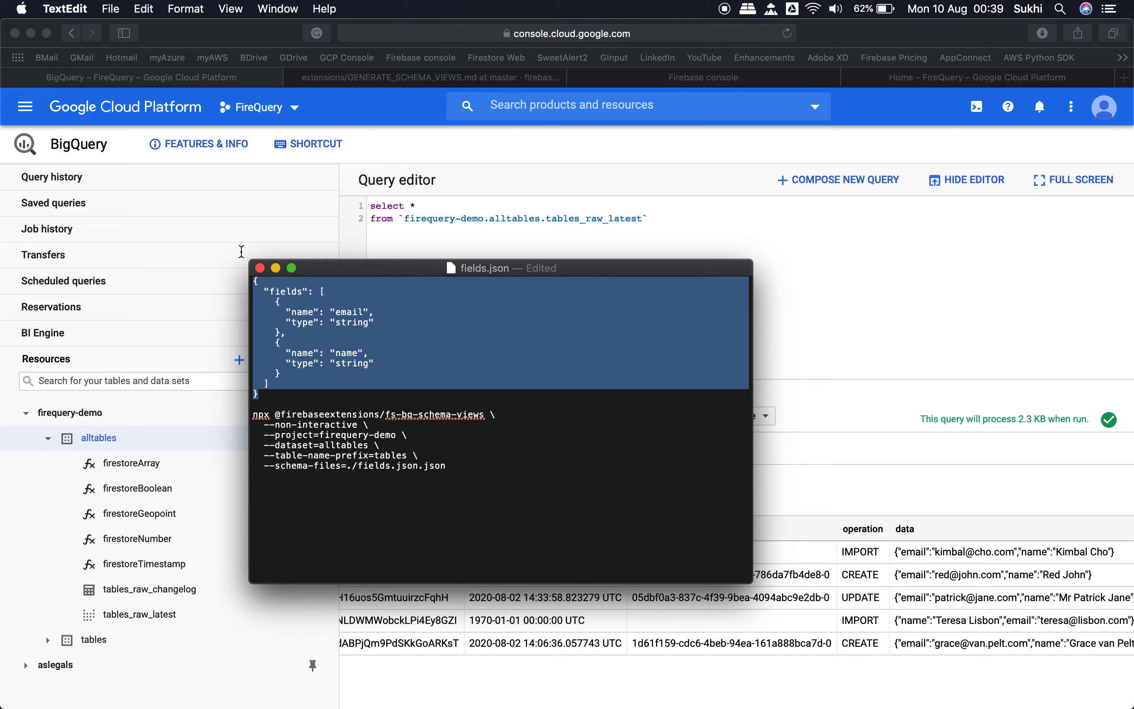
{"action": "key", "text": "super+c"}
{"action": "left_click", "coordinate": [950, 74]}
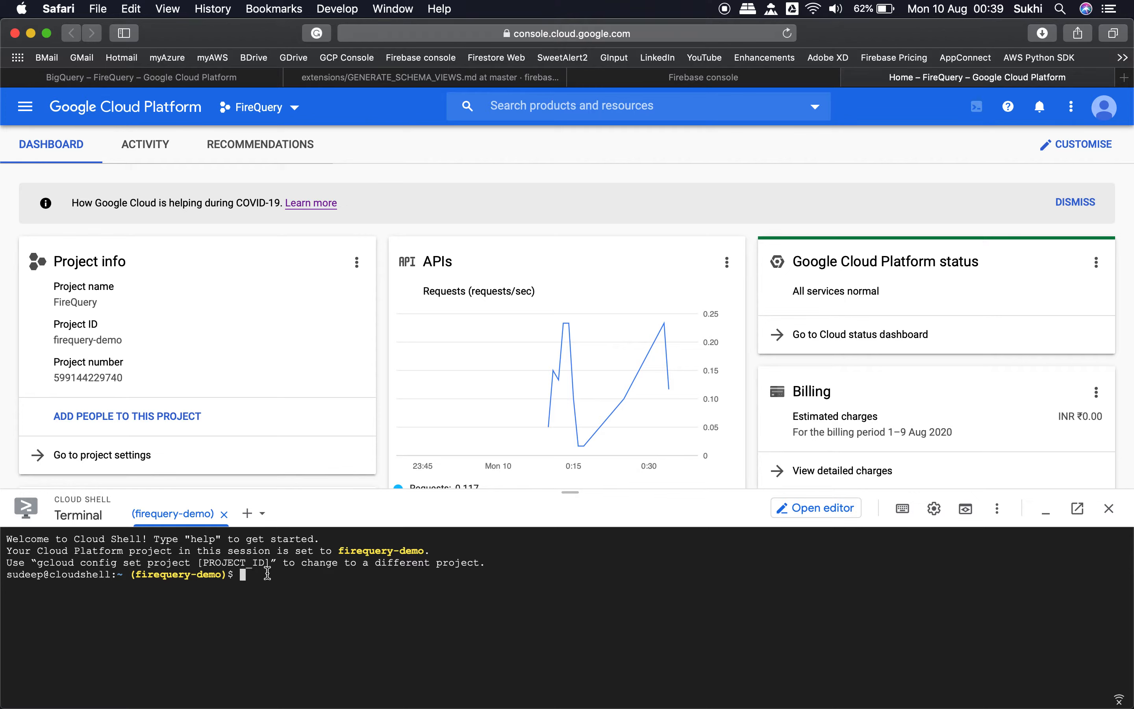
{"action": "type", "text": "nano fields.j"}
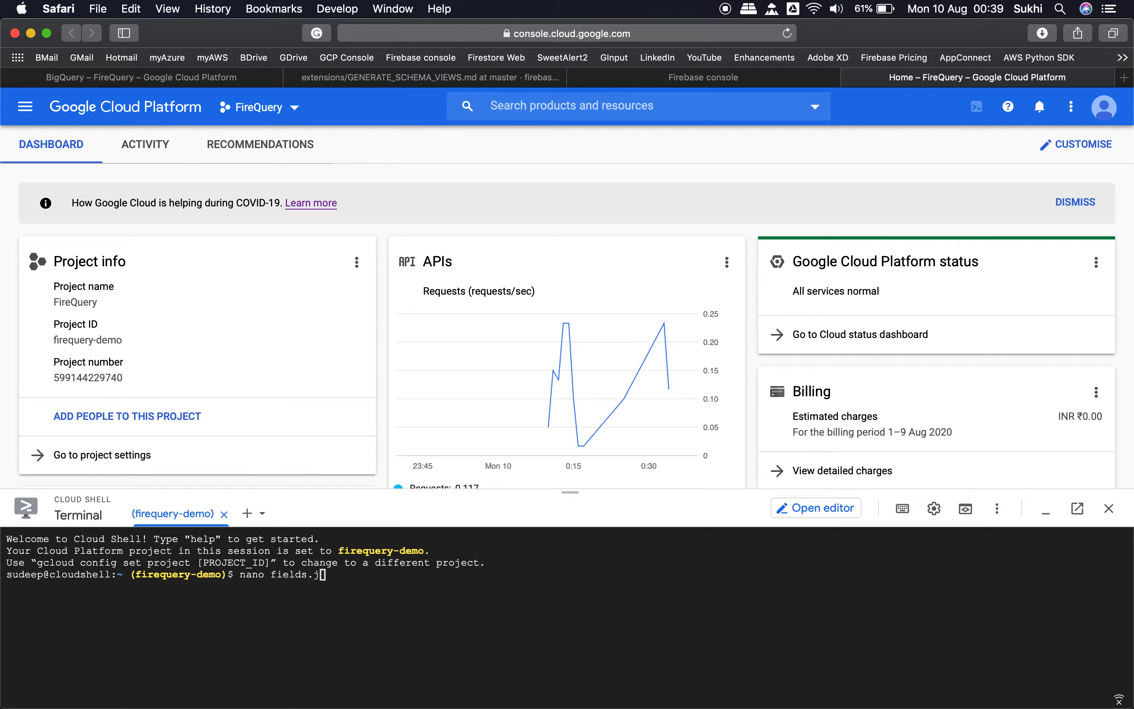
{"action": "type", "text": "son"}
{"action": "key", "text": "Return"}
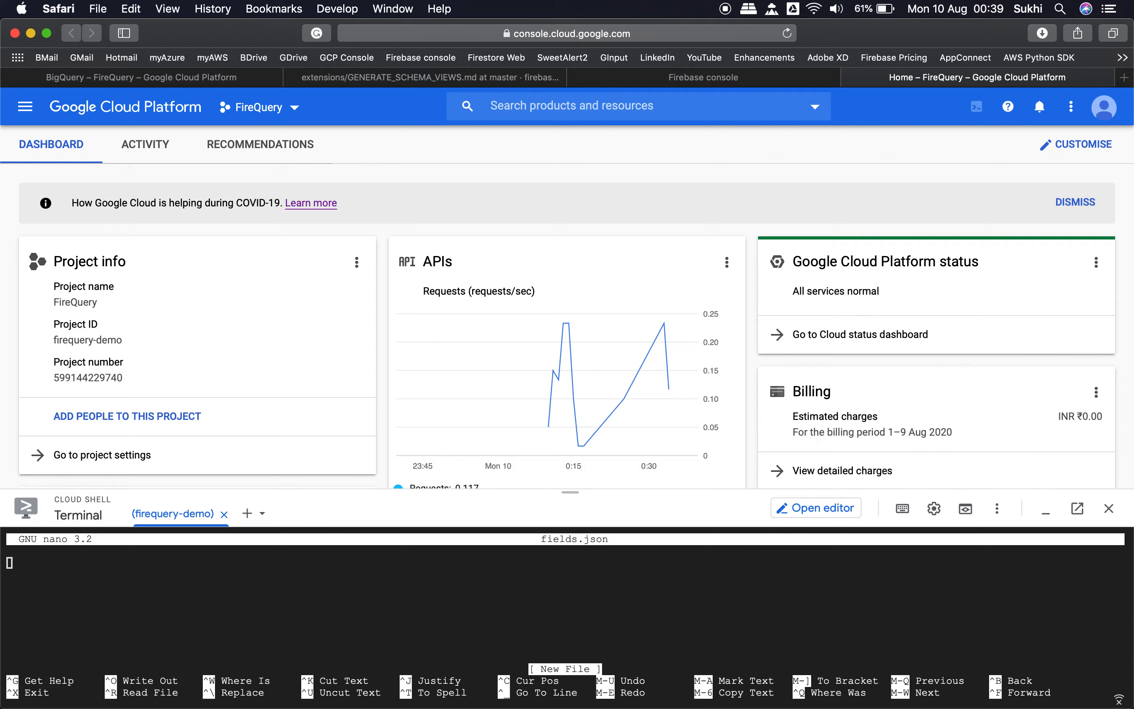
Step: Paste the copied schema with the email and name fields into nano and go back over it to check its beginning
{"action": "key", "text": "super+v"}
{"action": "key", "text": "Up"}
{"action": "key", "text": "Up"}
{"action": "key", "text": "Up"}
{"action": "key", "text": "Up"}
{"action": "key", "text": "Up"}
{"action": "key", "text": "Up"}
{"action": "key", "text": "Up"}
{"action": "key", "text": "Up"}
{"action": "key", "text": "Up"}
{"action": "key", "text": "Up"}
{"action": "key", "text": "Up"}
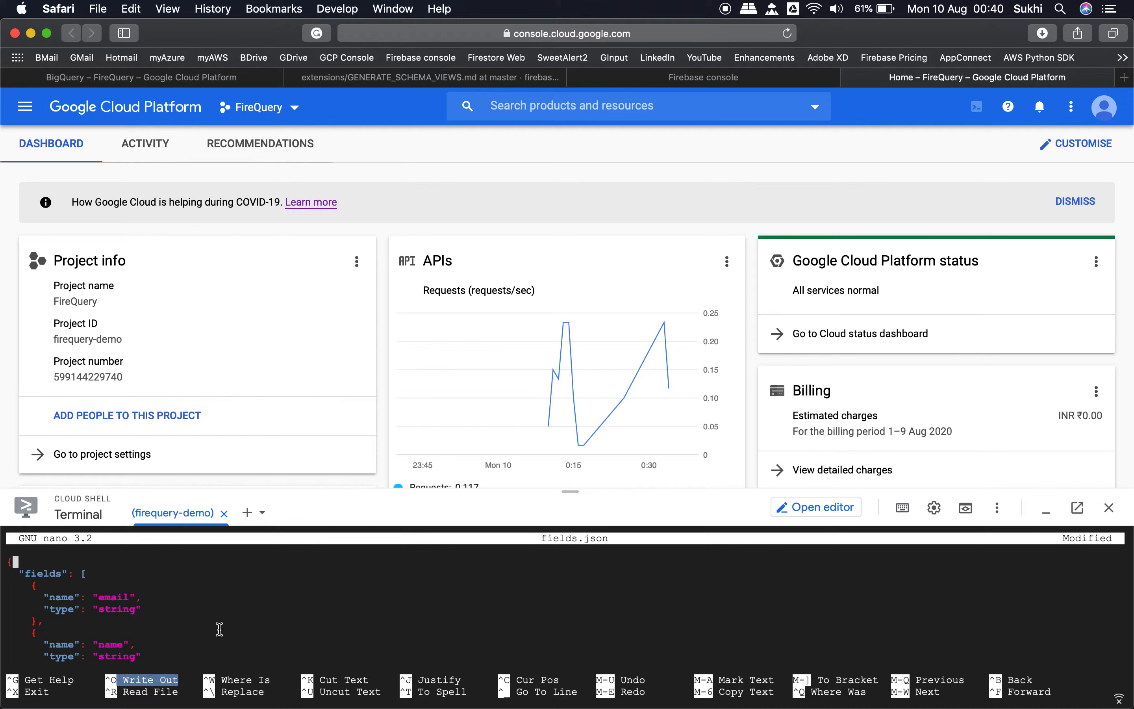
Step: Write the schema out under the name fields.json and exit nano
{"action": "key", "text": "ctrl+o"}
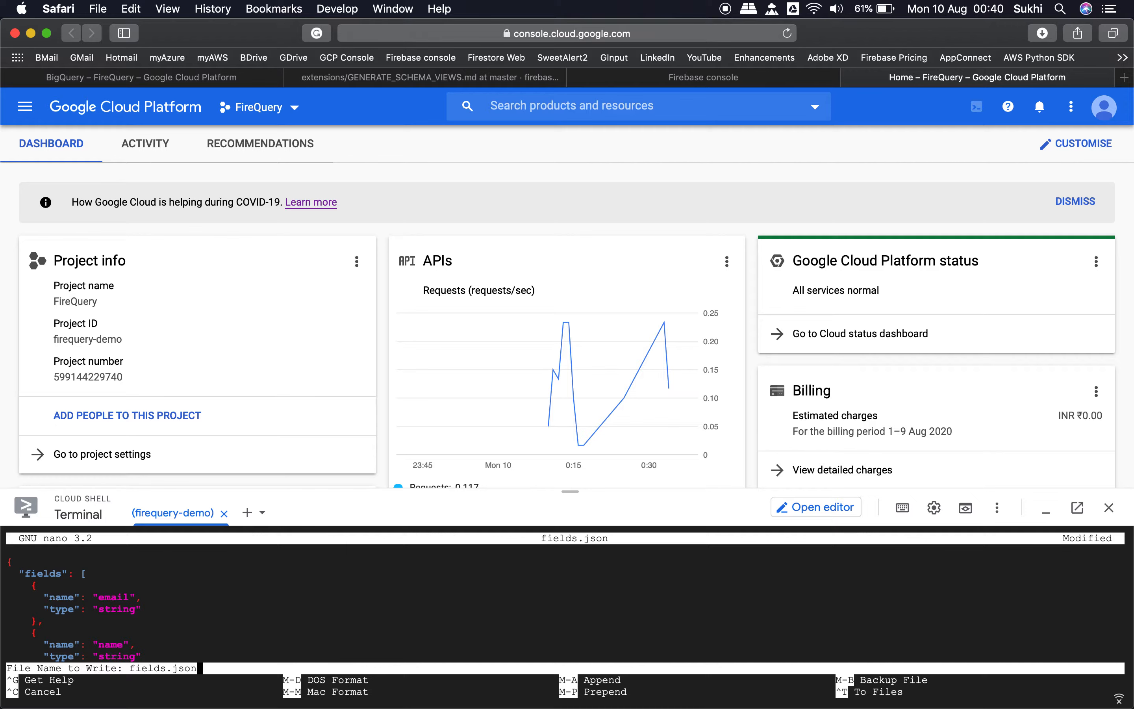
{"action": "key", "text": "Return"}
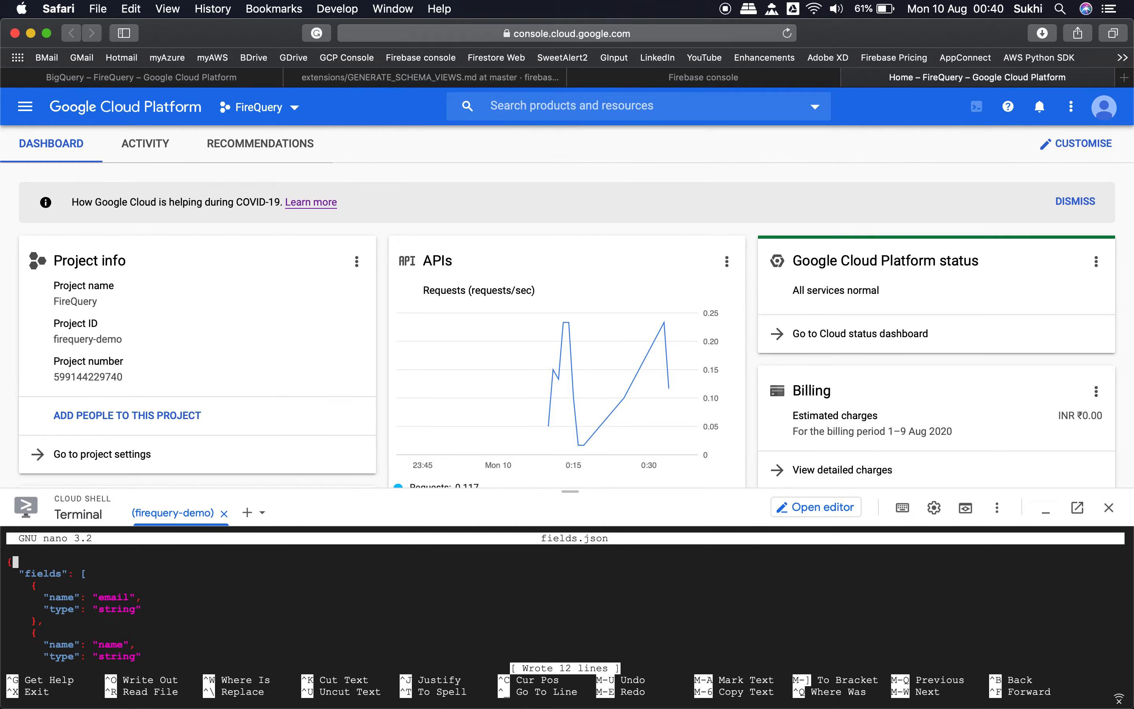
{"action": "double_click", "coordinate": [41, 690]}
{"action": "left_click", "coordinate": [146, 655]}
{"action": "key", "text": "ctrl+x"}
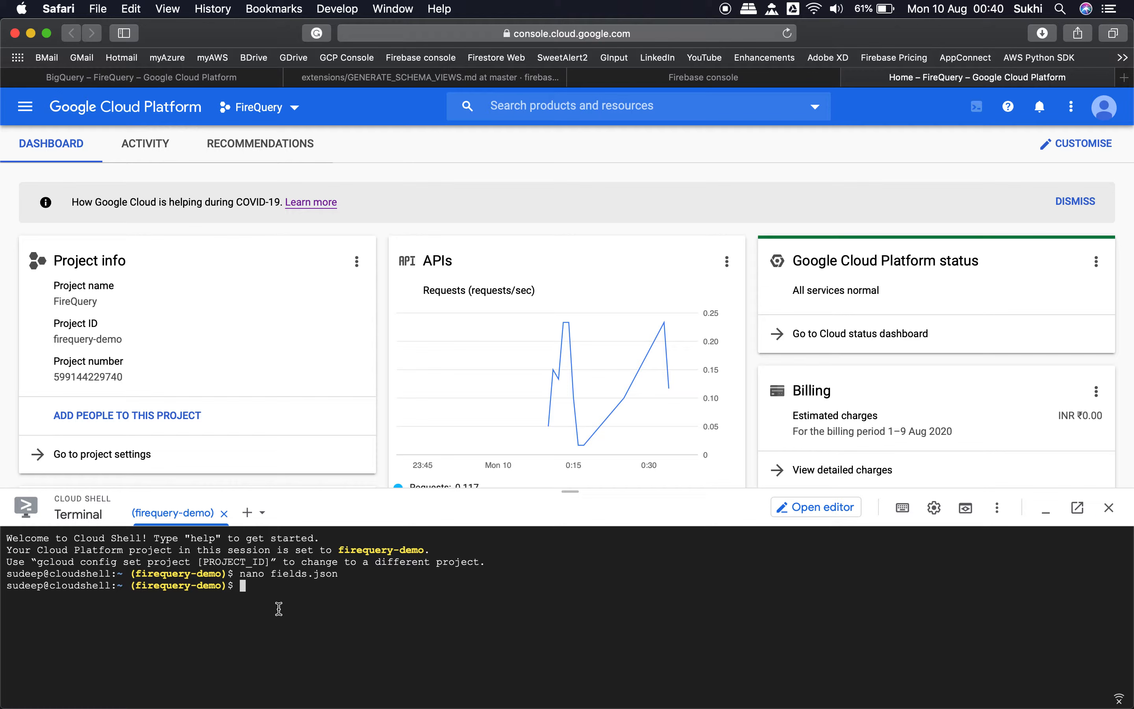
Step: List the Cloud Shell home directory with ls to check for fields.json
{"action": "type", "text": "ls"}
{"action": "key", "text": "Return"}
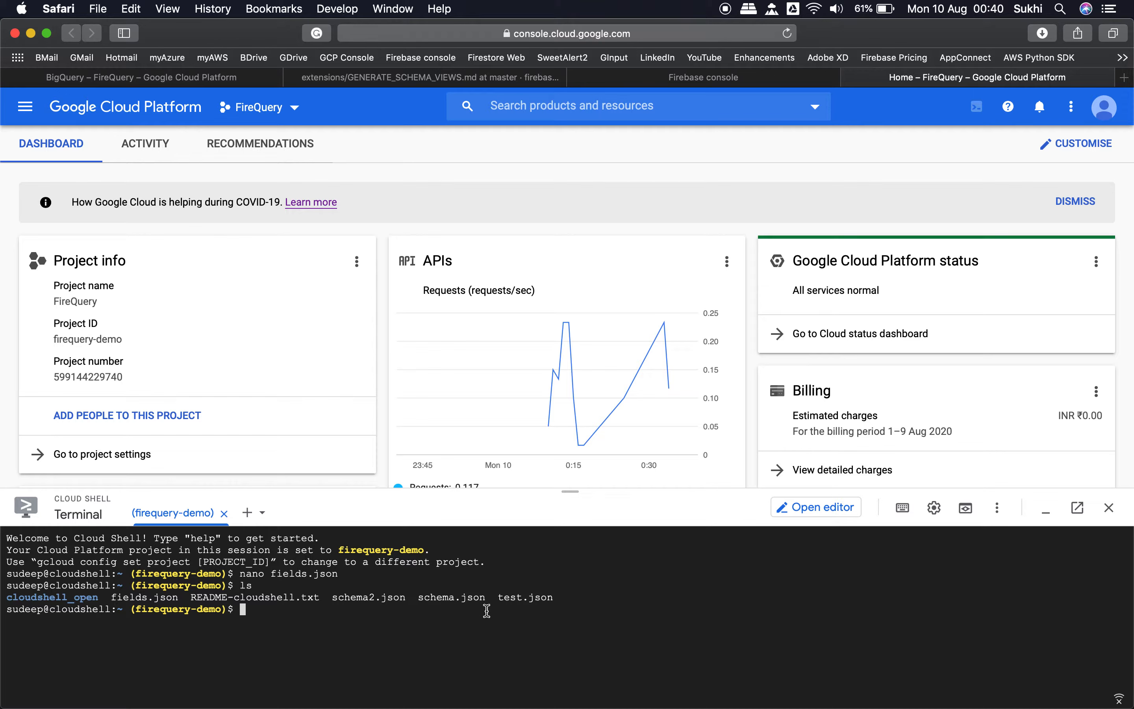
{"action": "left_click_drag", "start_coordinate": [111, 599], "coordinate": [181, 599]}
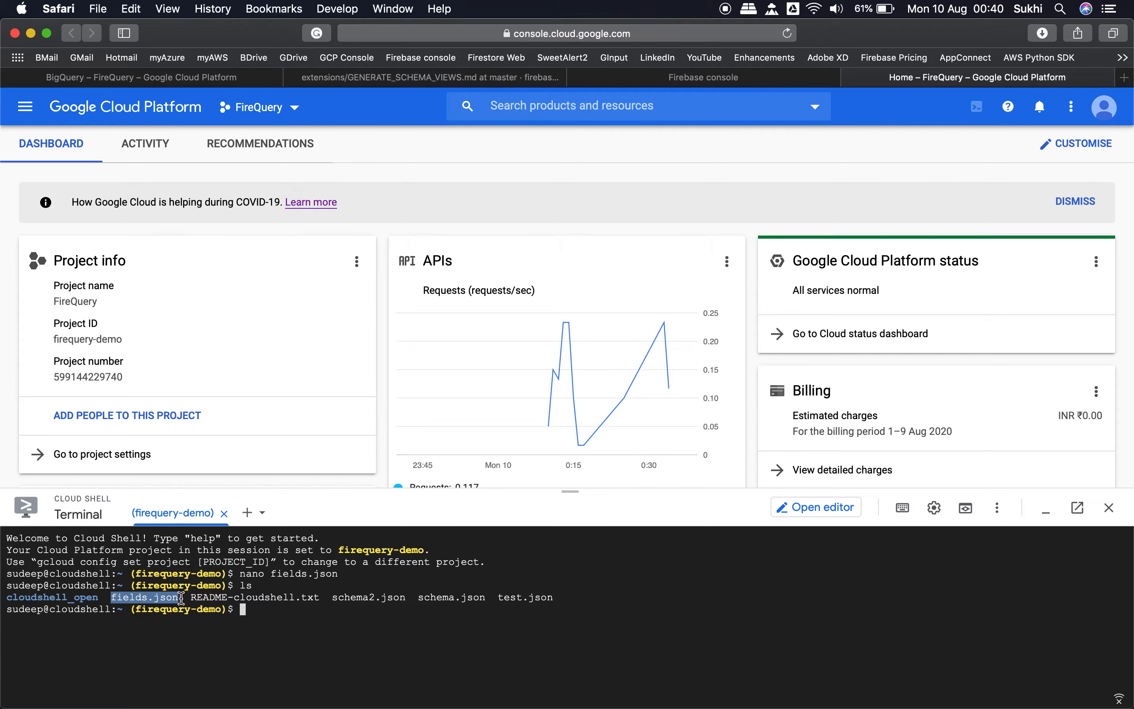
Step: Copy the prepared npx fs-bq-schema-views command from the fields.json document in TextEdit
{"action": "left_click", "coordinate": [399, 84]}
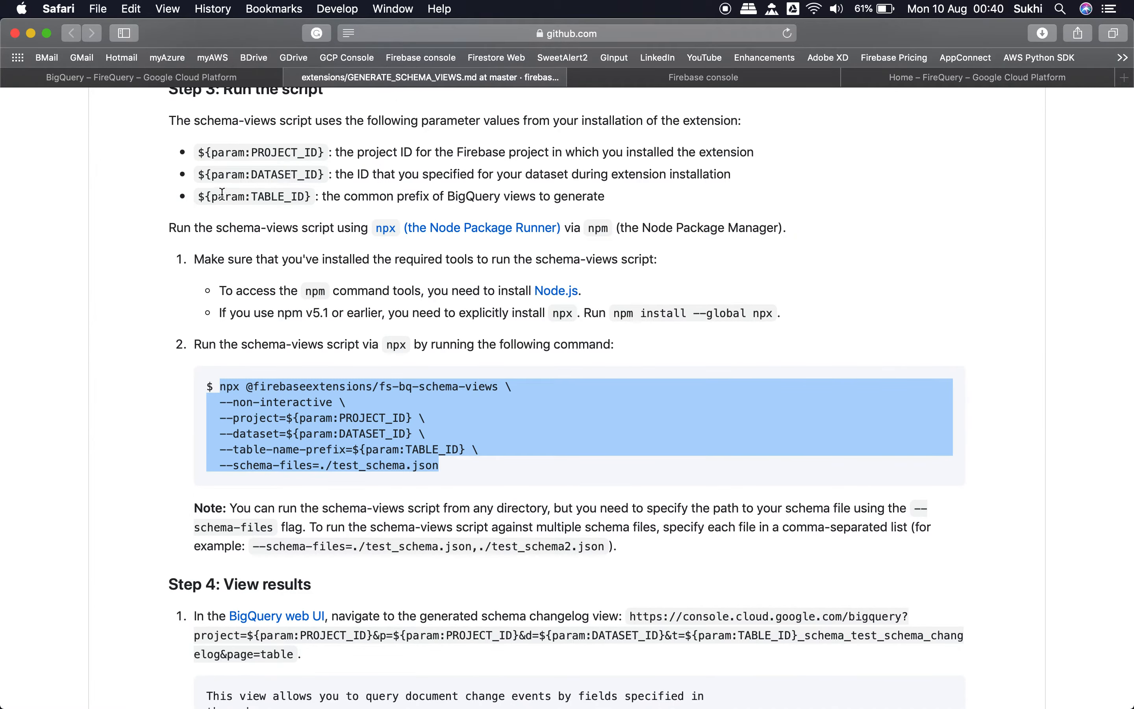
{"action": "left_click", "coordinate": [251, 421]}
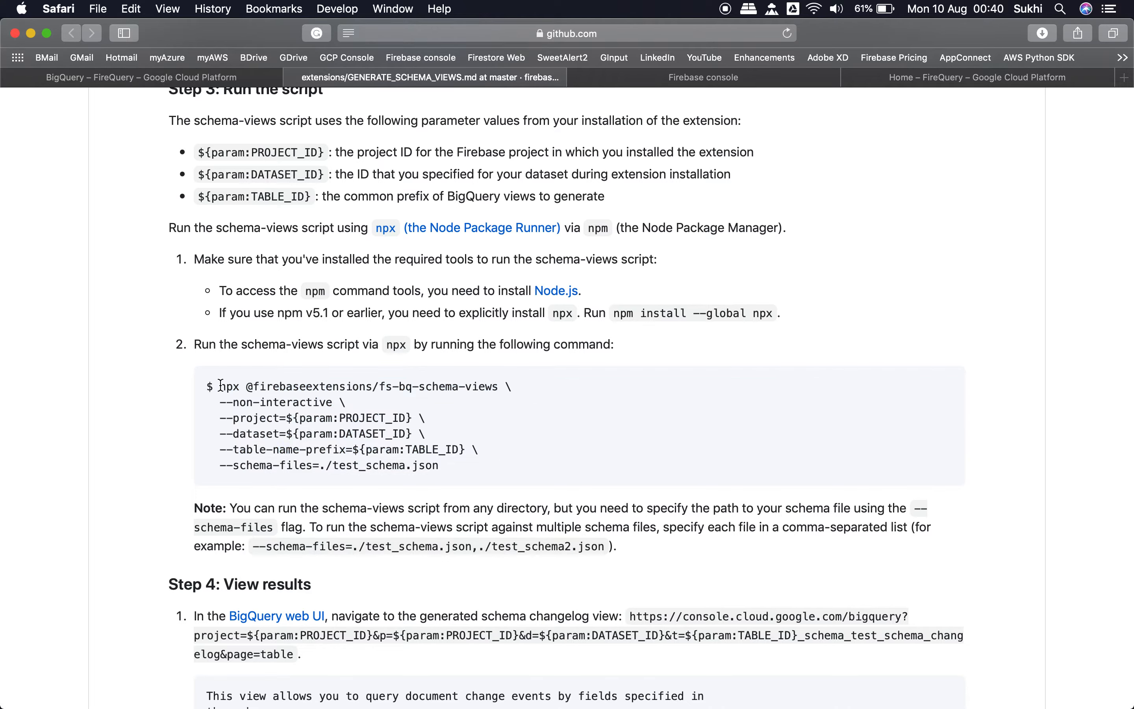
{"action": "key", "text": "ctrl+Up"}
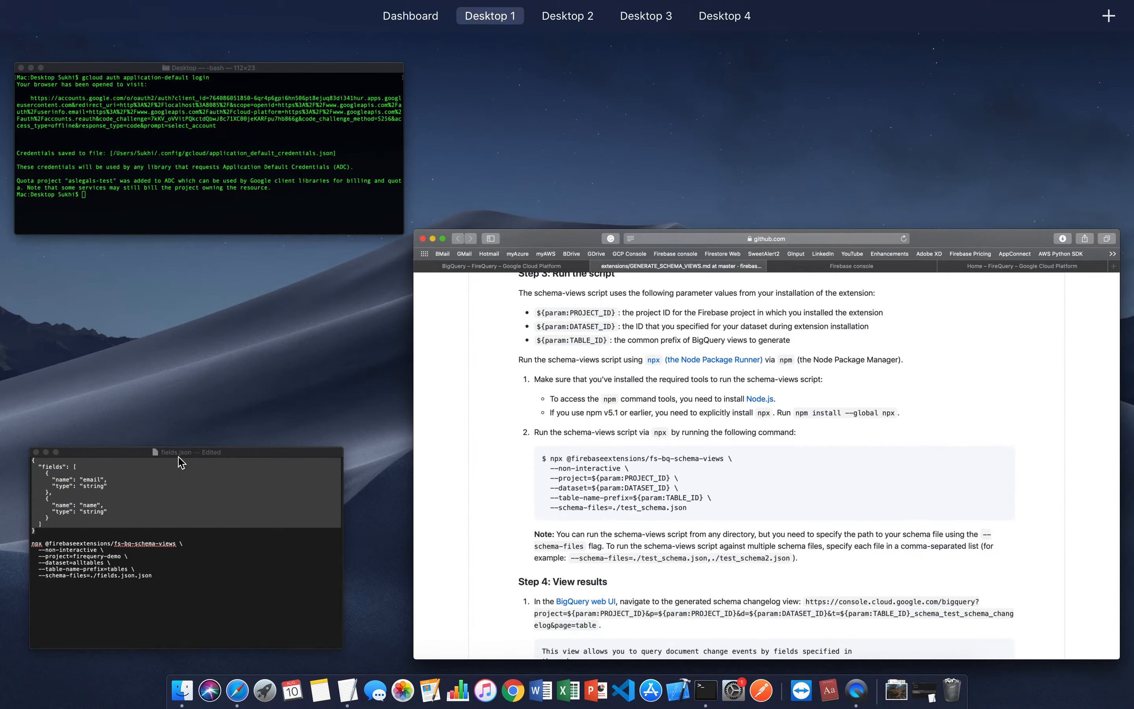
{"action": "left_click", "coordinate": [197, 562]}
{"action": "left_click_drag", "start_coordinate": [457, 467], "coordinate": [243, 415]}
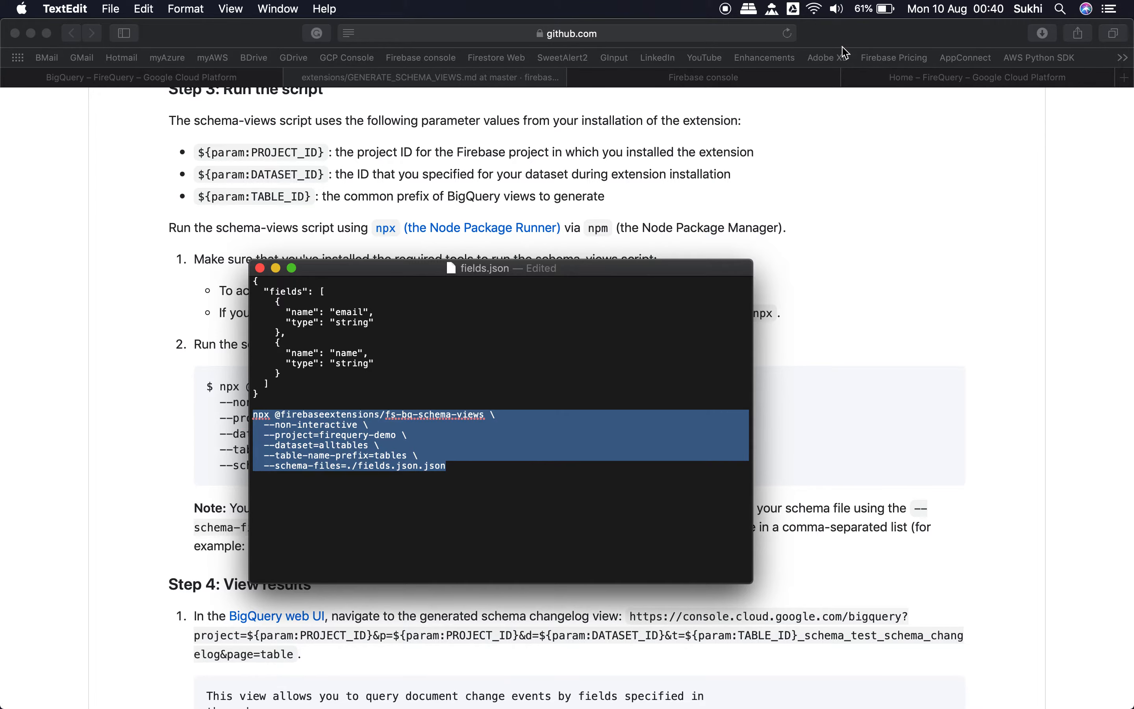
Step: Run the copied command in Cloud Shell with project firequery-demo, dataset alltables, table prefix tables and the schema file corrected to ./fields.json
{"action": "left_click", "coordinate": [935, 84]}
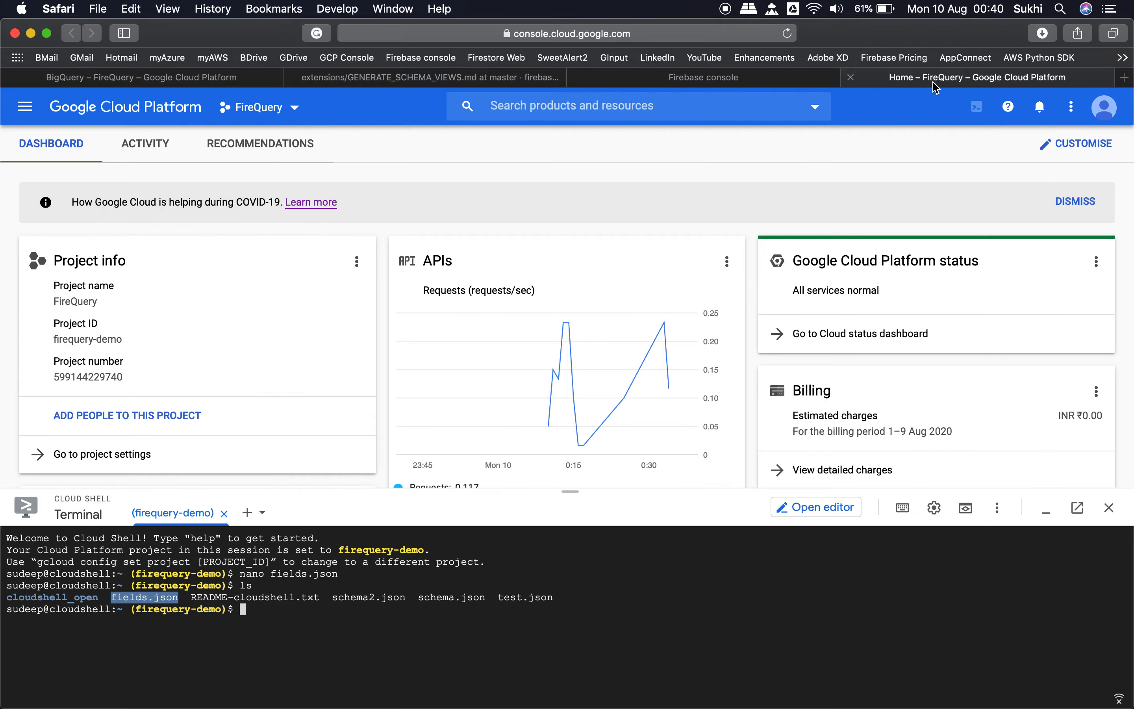
{"action": "left_click", "coordinate": [318, 643]}
{"action": "key", "text": "super+v"}
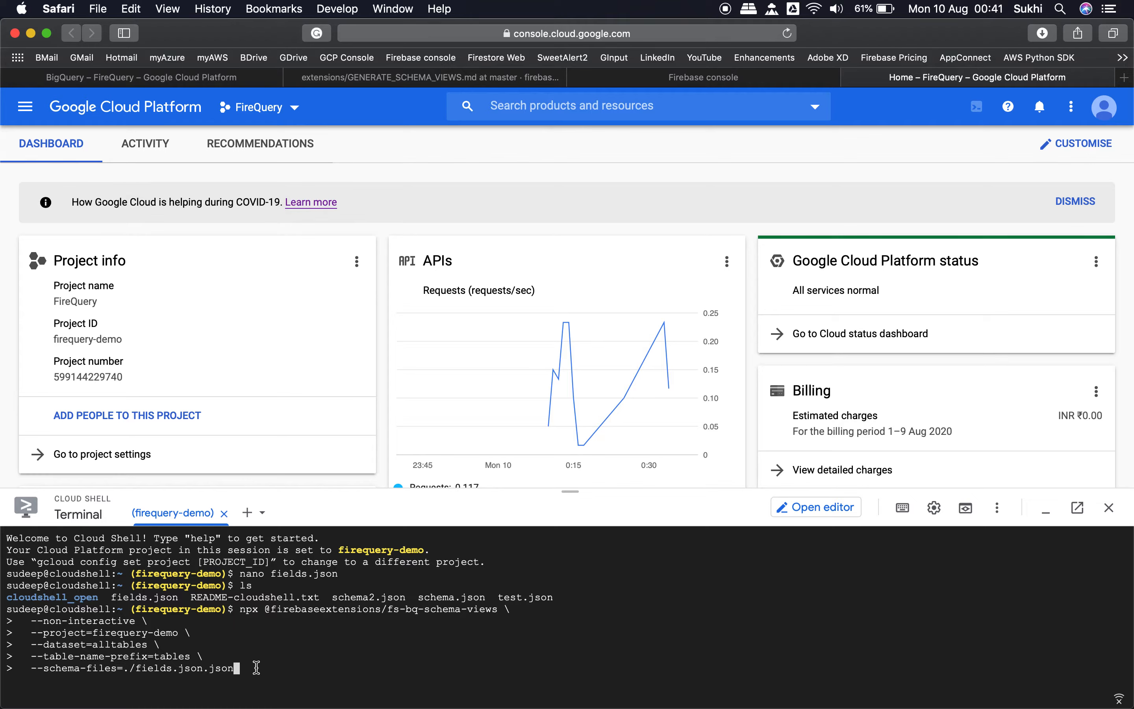
{"action": "key", "text": "BackSpace"}
{"action": "key", "text": "BackSpace"}
{"action": "key", "text": "BackSpace"}
{"action": "key", "text": "BackSpace"}
{"action": "key", "text": "BackSpace"}
{"action": "key", "text": "Return"}
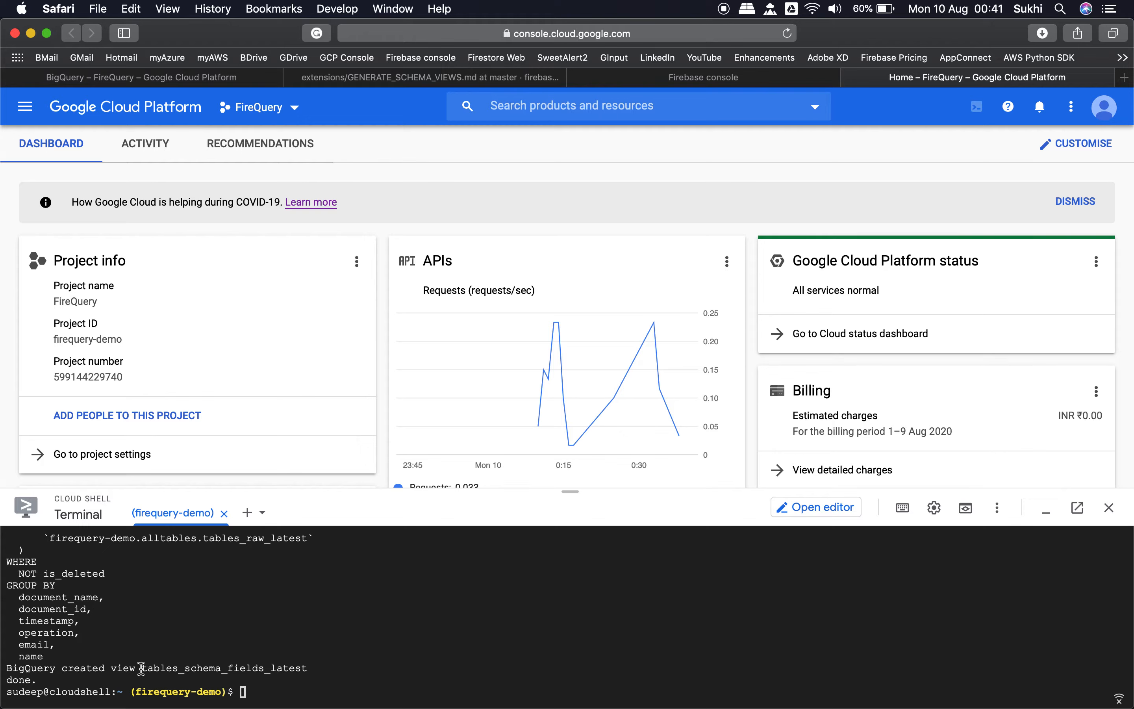
Step: Copy the view name tables_schema_fields_latest from the script output and go to the open BigQuery page
{"action": "left_click_drag", "start_coordinate": [141, 668], "coordinate": [324, 665]}
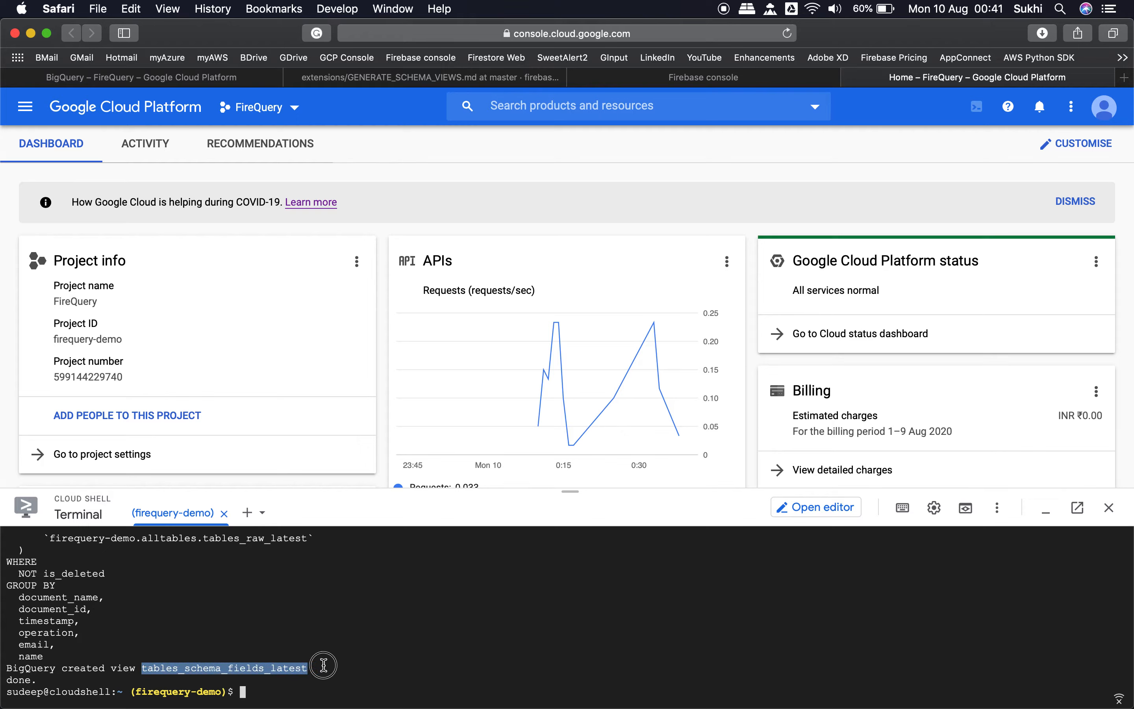
{"action": "key", "text": "super+c"}
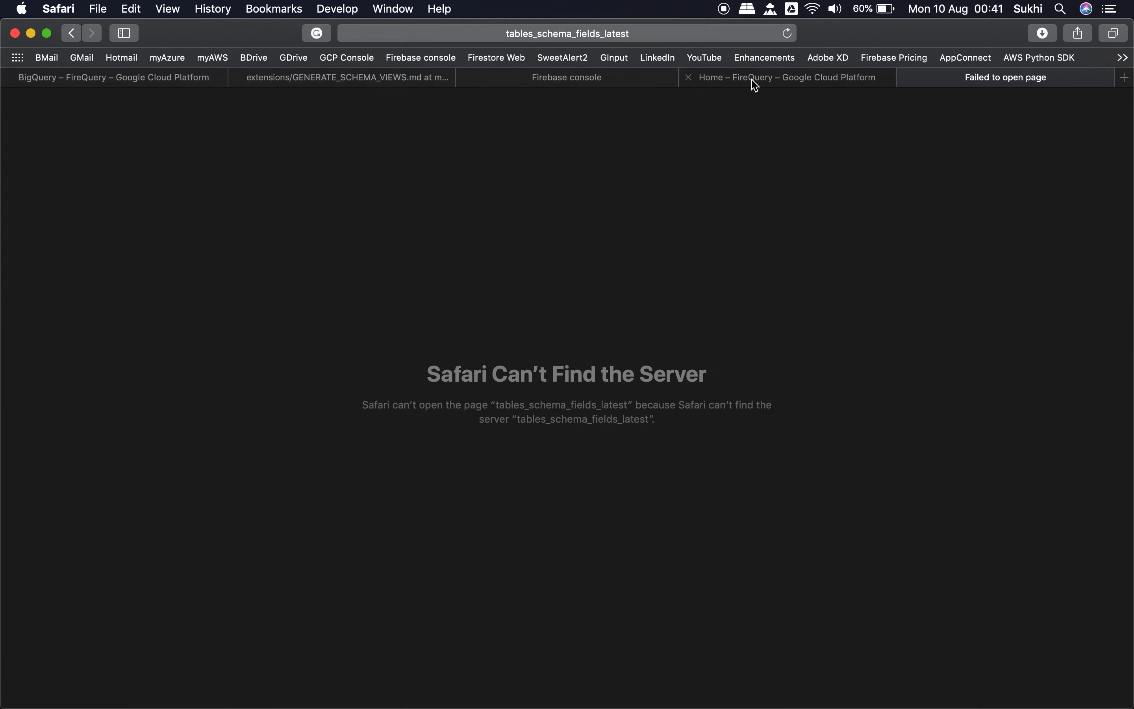
{"action": "left_click", "coordinate": [752, 81]}
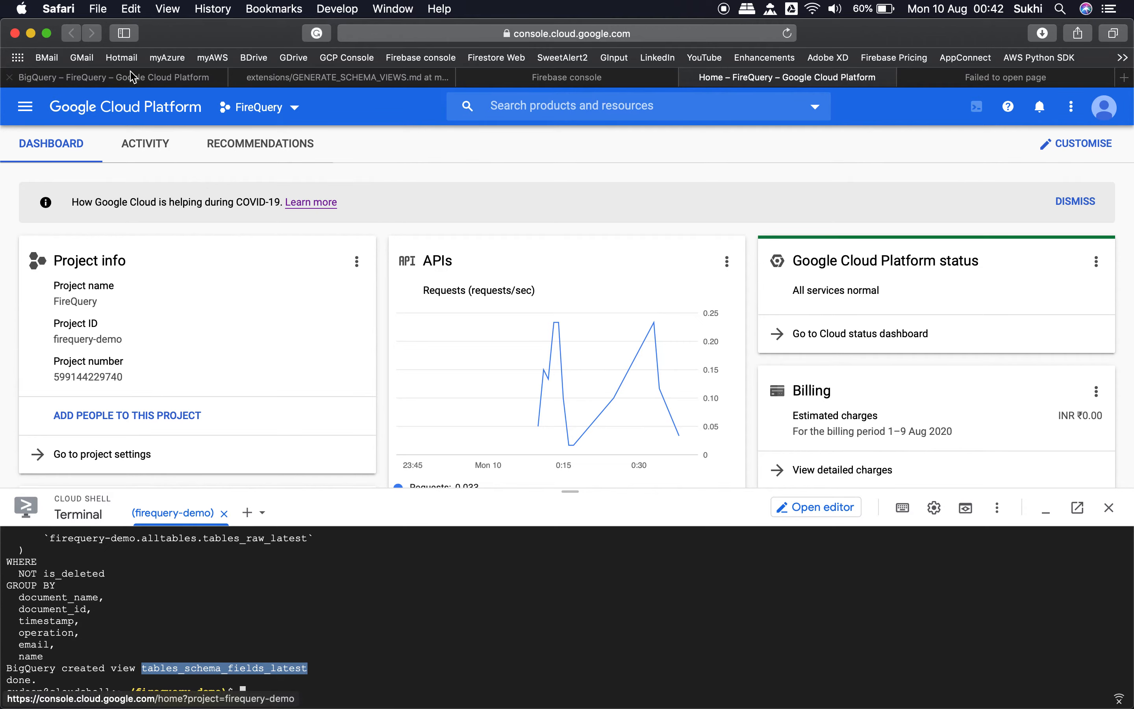
{"action": "left_click", "coordinate": [150, 80]}
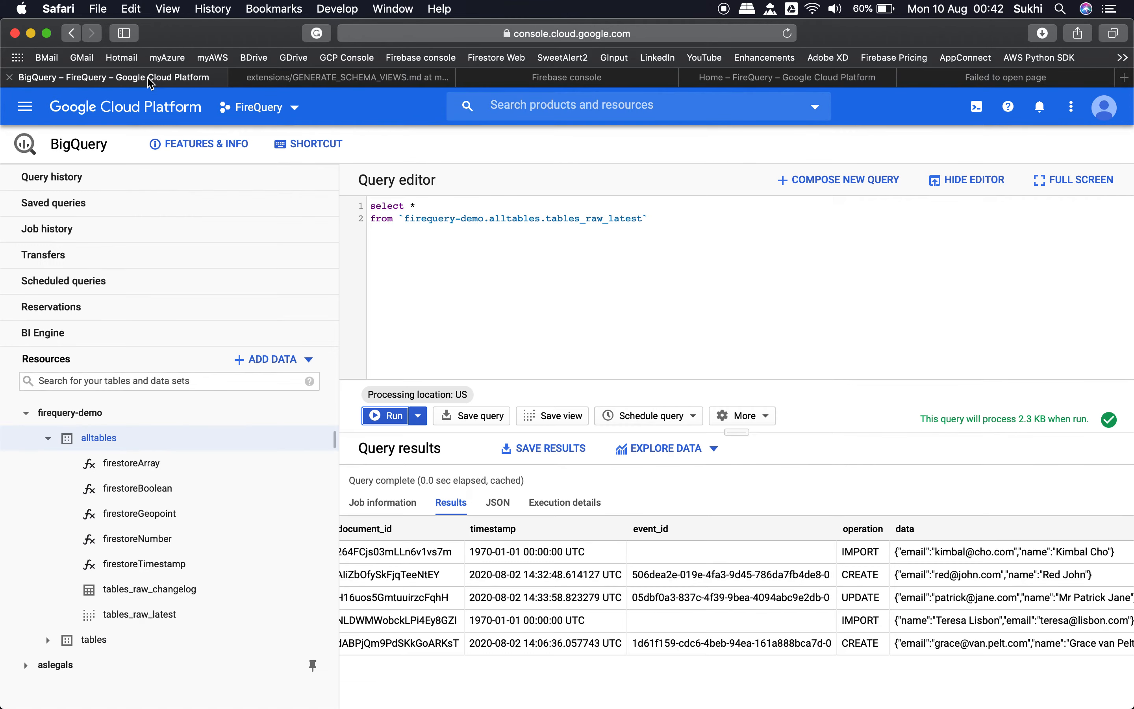
Step: Replace the query with select * from `firequery-demo.alltables.tables_schema_fields_latest`, using the copied view name
{"action": "left_click", "coordinate": [404, 217]}
{"action": "key", "text": "super+shift+Right"}
{"action": "key", "text": "super+a"}
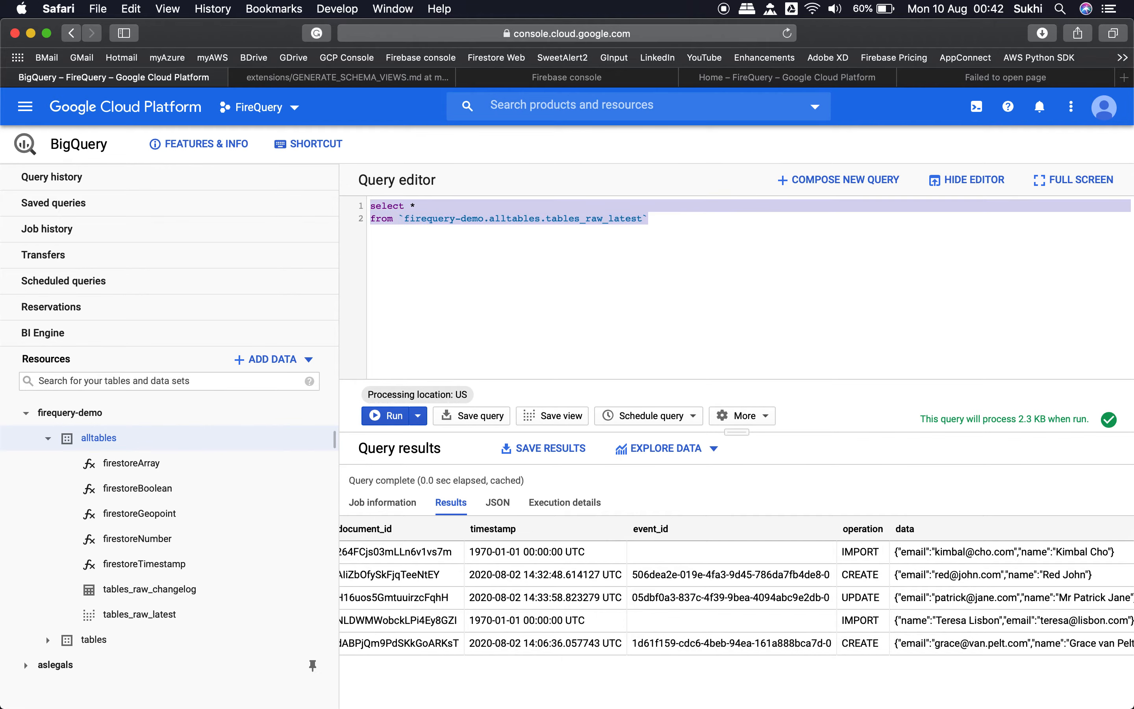
{"action": "key", "text": "BackSpace"}
{"action": "type", "text": "select * "}
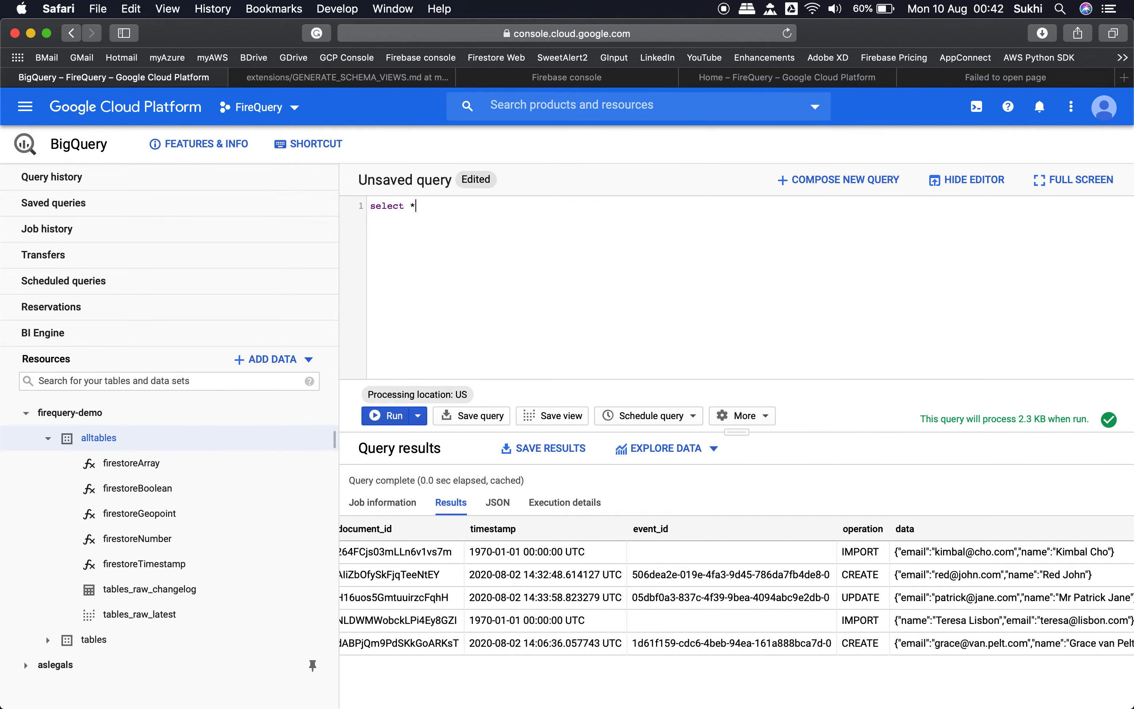
{"action": "type", "text": "from `"}
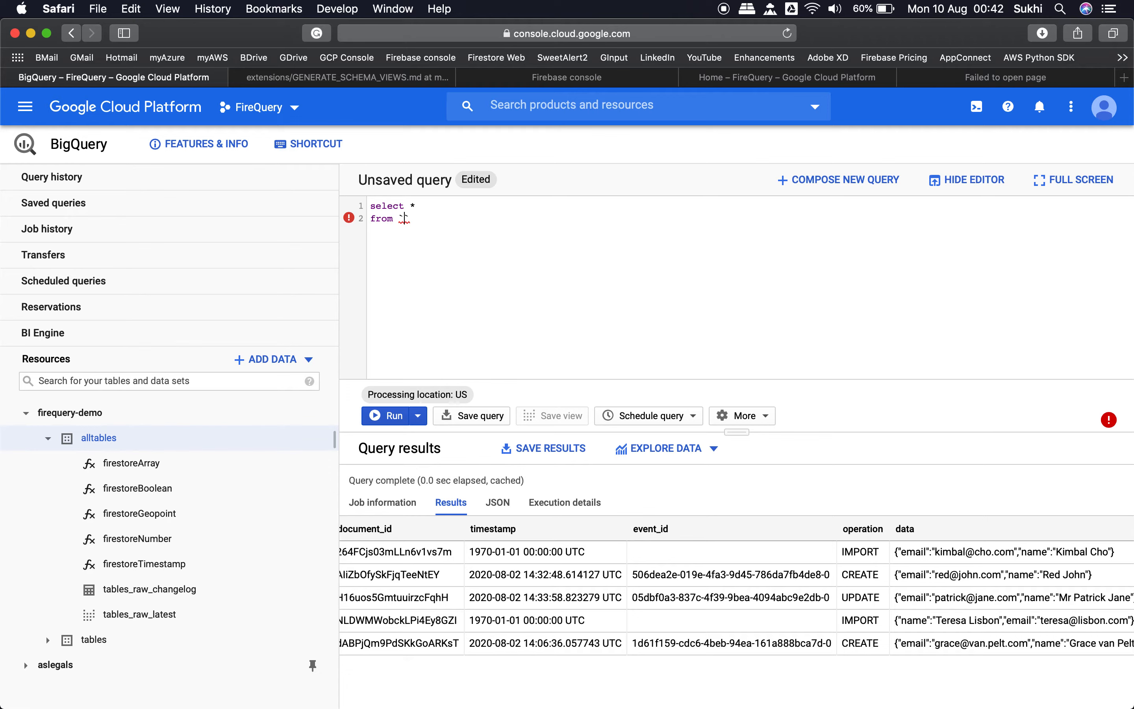
{"action": "type", "text": "firequery-demo.alltables"}
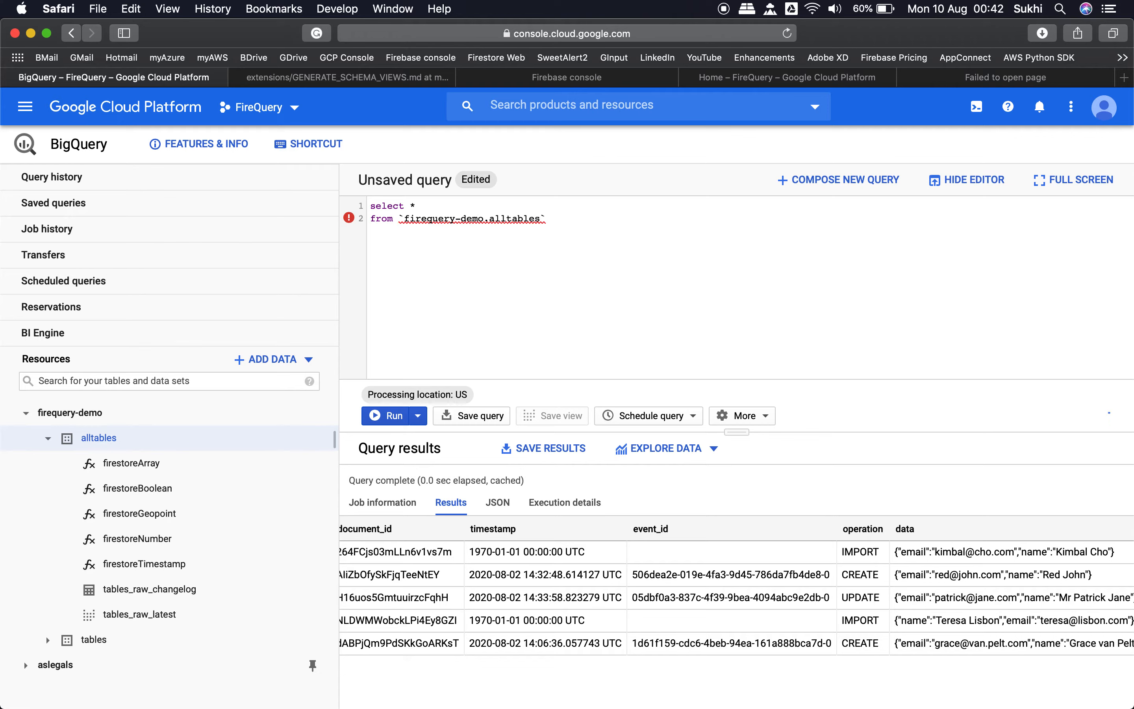
{"action": "type", "text": "."}
{"action": "key", "text": "super+v"}
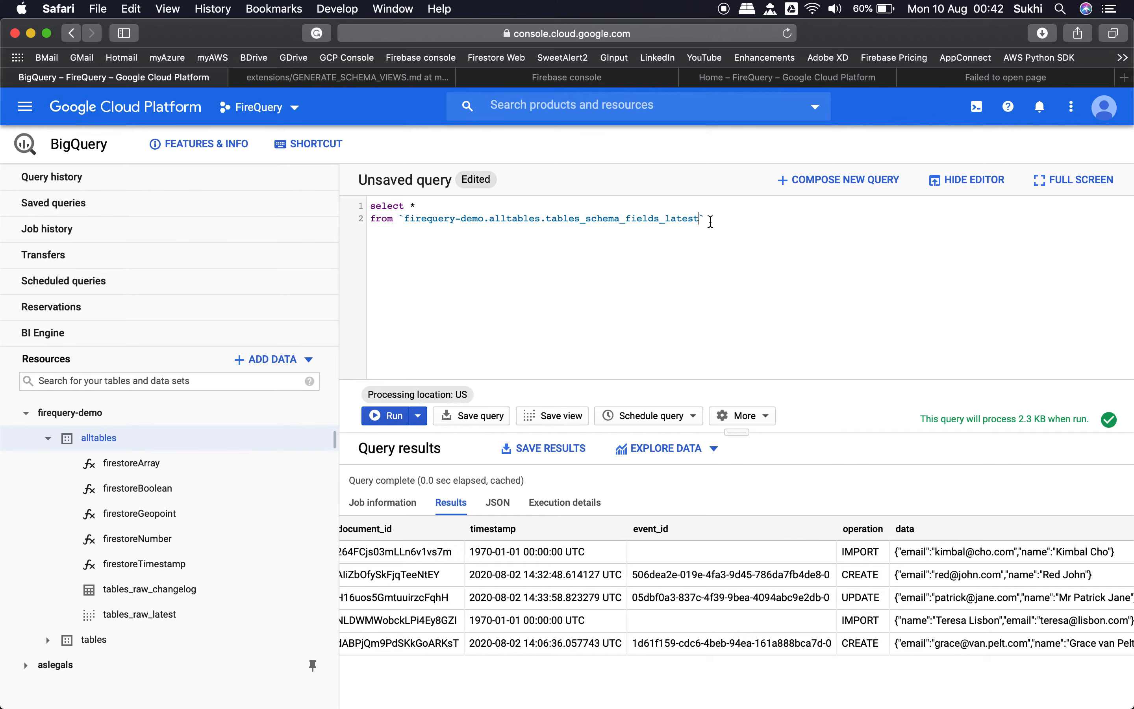
Step: Copy the whole new query and reload the BigQuery page to refresh its resources
{"action": "left_click", "coordinate": [710, 221]}
{"action": "left_click_drag", "start_coordinate": [710, 221], "coordinate": [378, 193]}
{"action": "key", "text": "super+c"}
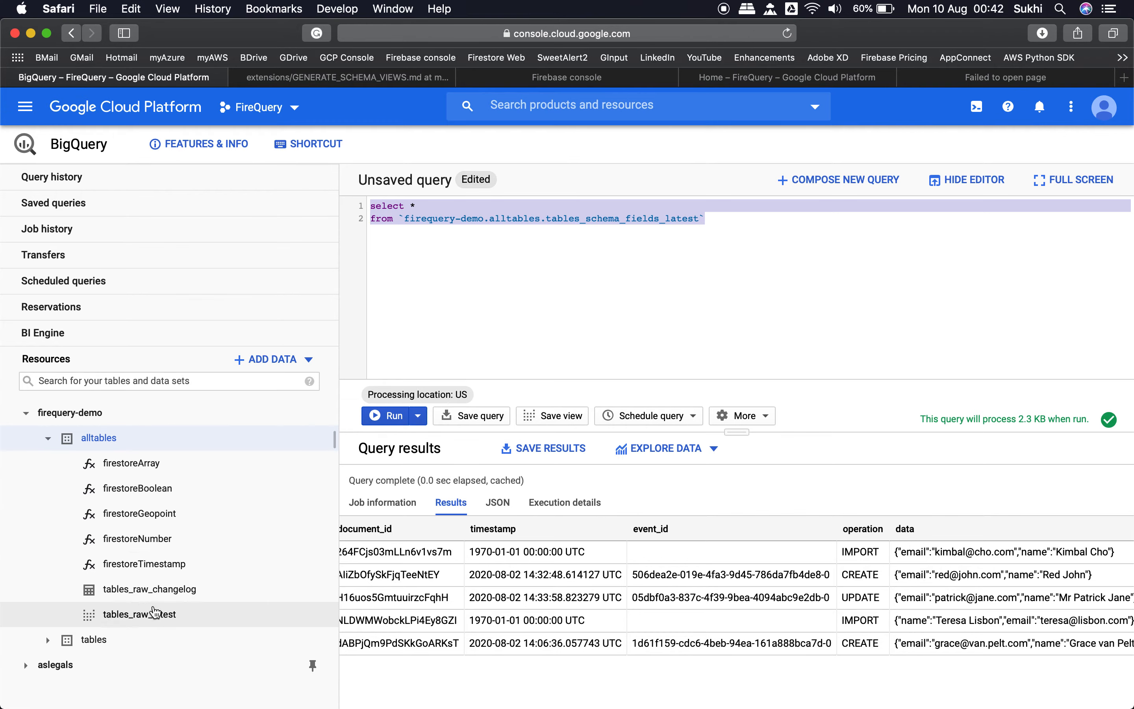
{"action": "left_click", "coordinate": [788, 34]}
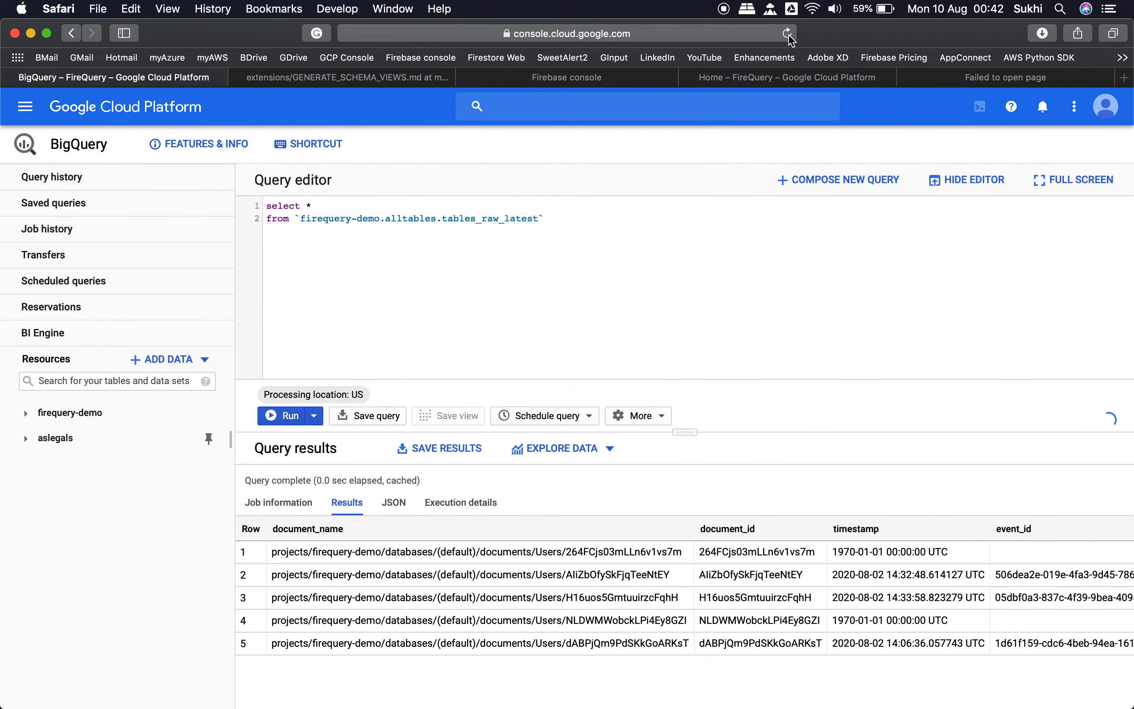
Step: Expand the firequery-demo project and its alltables dataset, and widen the resource list to read the full view names
{"action": "left_click", "coordinate": [24, 417]}
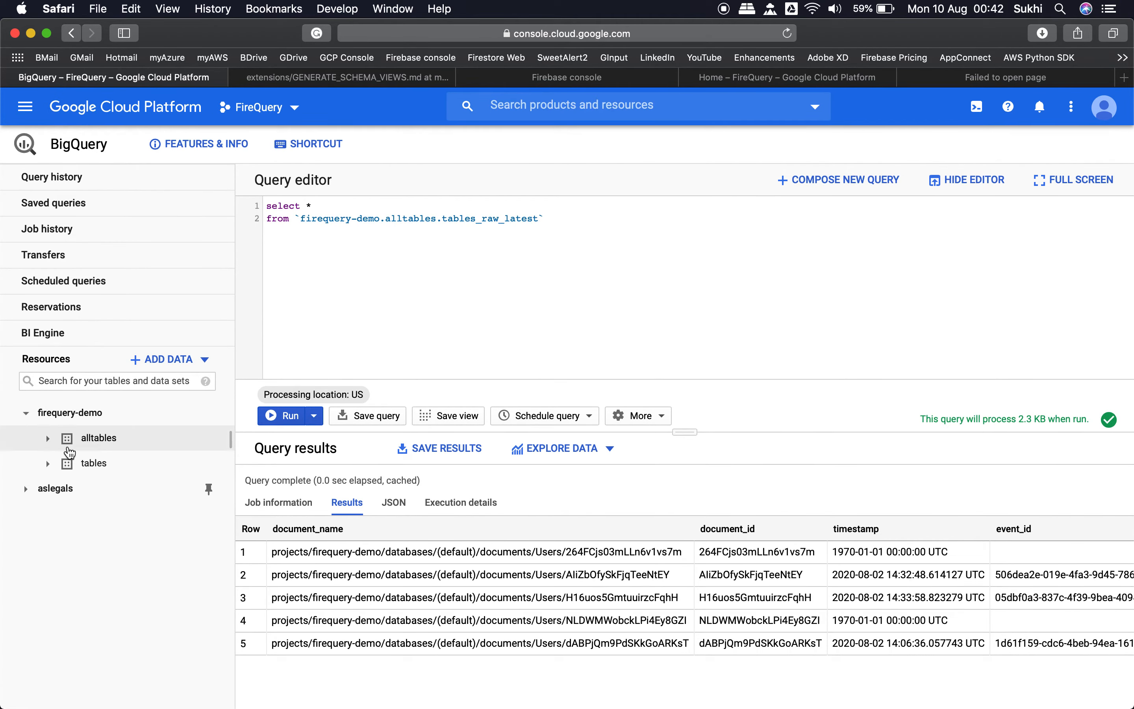
{"action": "left_click", "coordinate": [65, 447]}
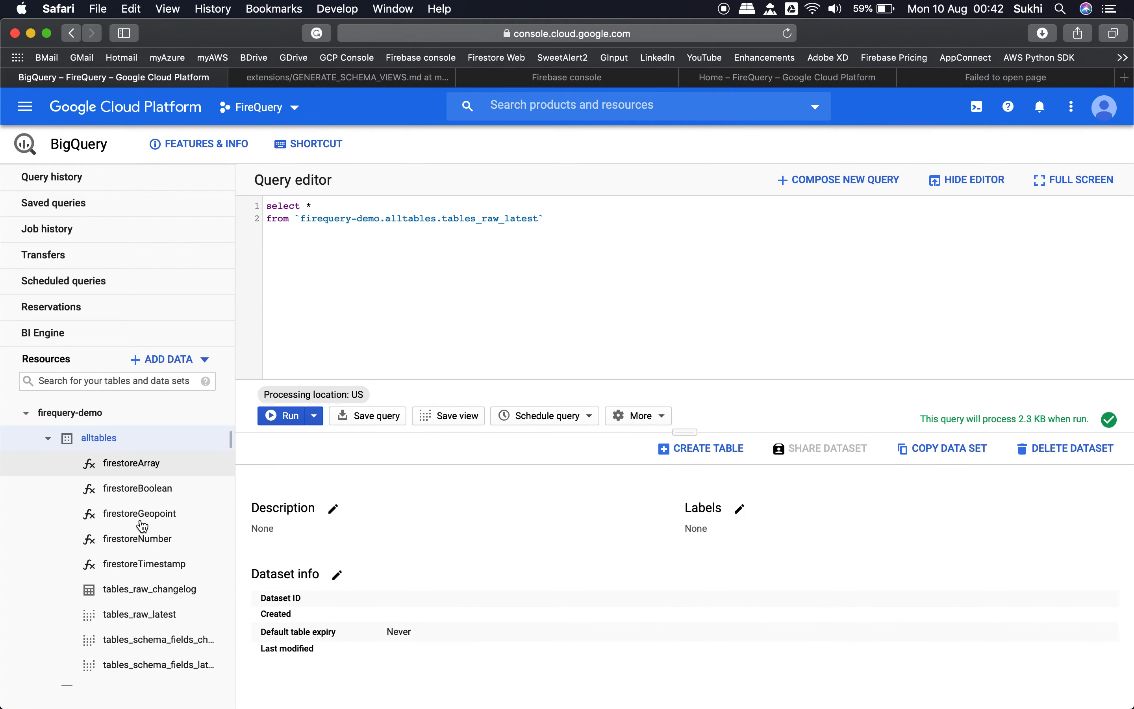
{"action": "scroll", "coordinate": [142, 525], "scroll_direction": "down", "scroll_amount": 2}
{"action": "left_click_drag", "start_coordinate": [235, 500], "coordinate": [377, 499]}
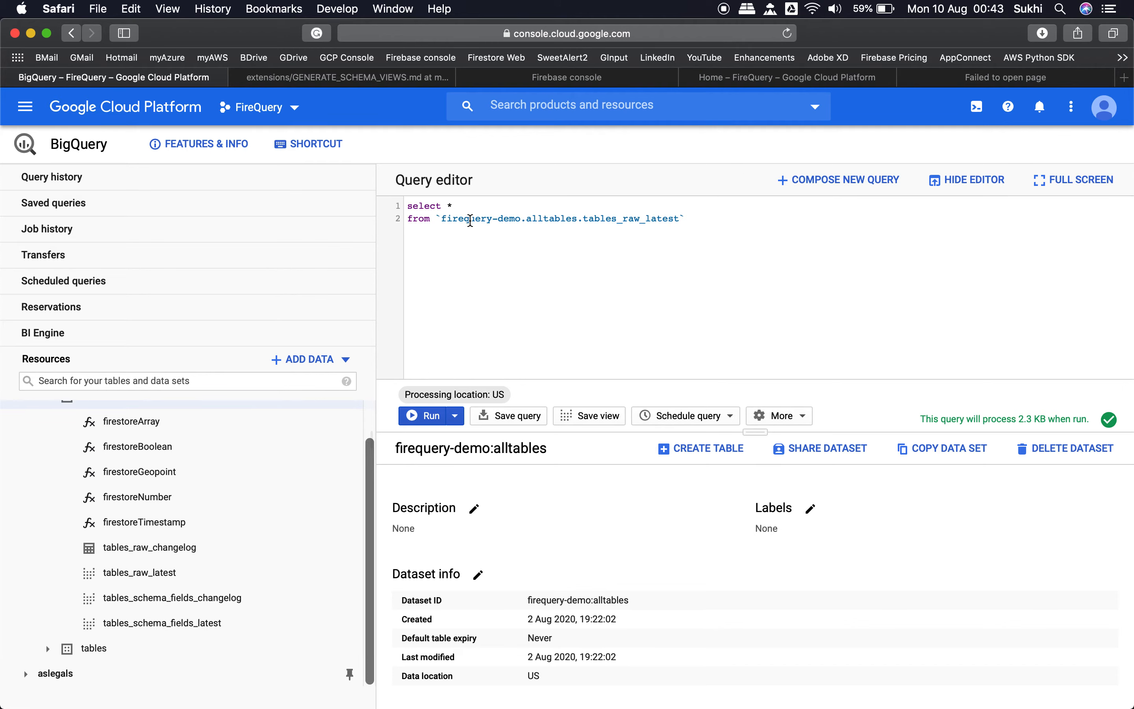
Step: Replace the old tables_raw_latest query with the copied tables_schema_fields_latest query and run it
{"action": "key", "text": "super+a"}
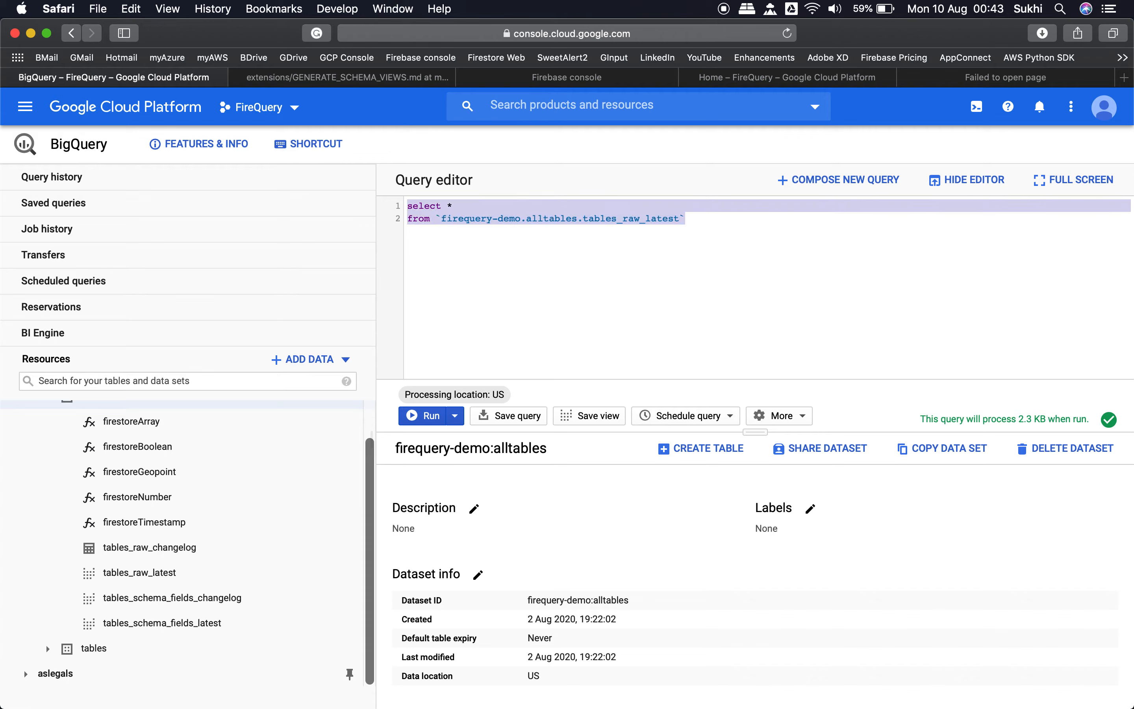
{"action": "key", "text": "BackSpace"}
{"action": "key", "text": "super+v"}
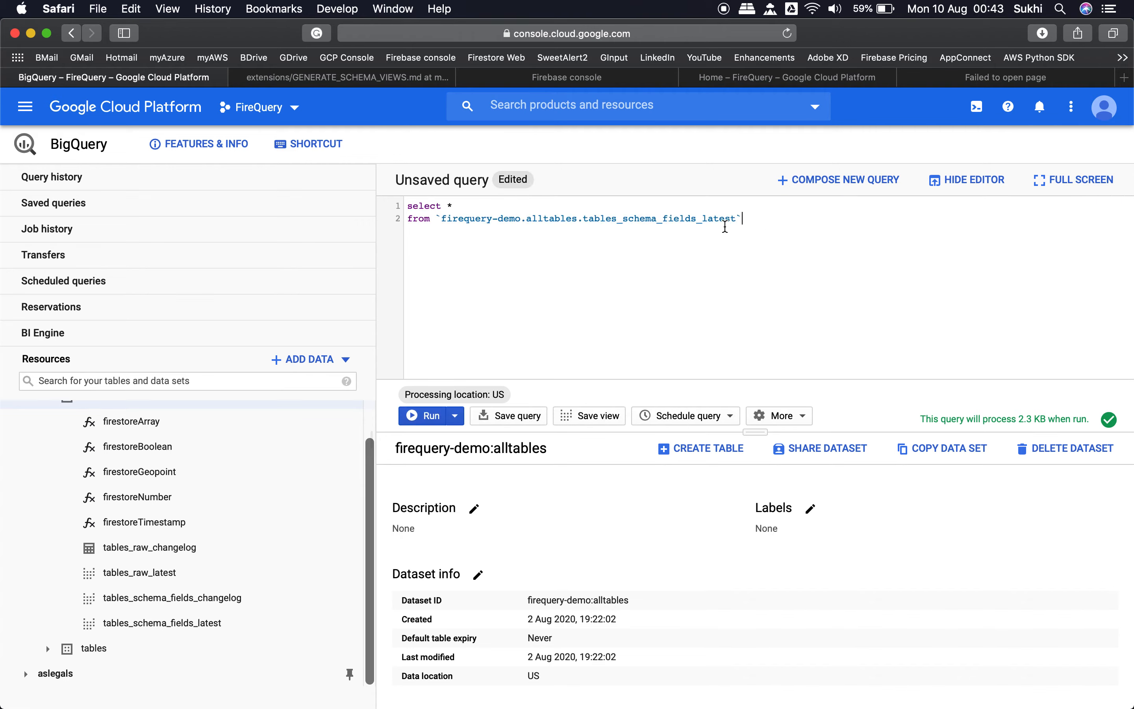
{"action": "left_click", "coordinate": [428, 422]}
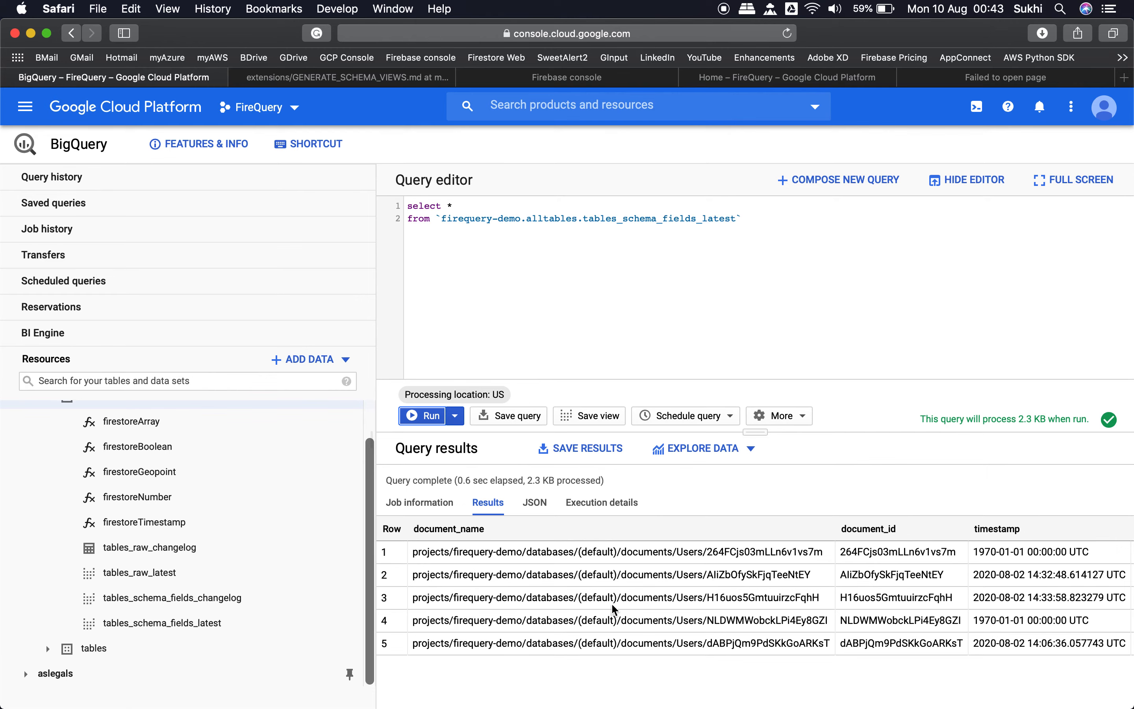
Step: Look through the result columns up to email and name, and explore the query results with Data Studio
{"action": "scroll", "coordinate": [754, 596], "scroll_direction": "right", "scroll_amount": 5}
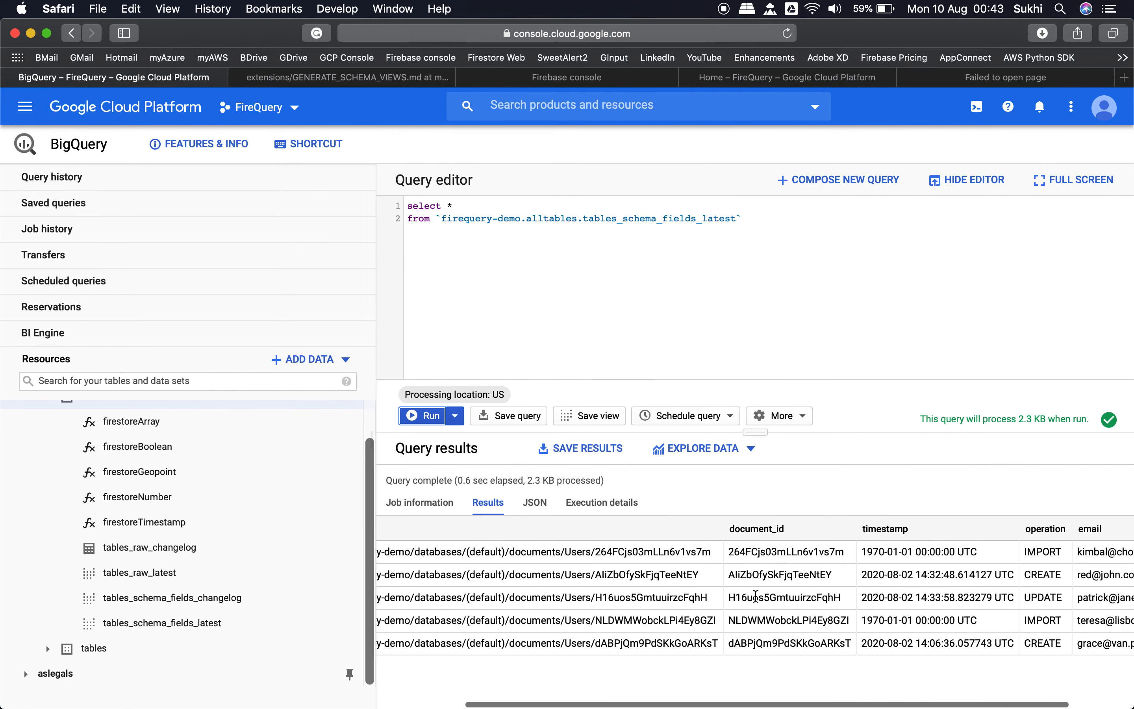
{"action": "scroll", "coordinate": [755, 597], "scroll_direction": "right", "scroll_amount": 1}
{"action": "scroll", "coordinate": [842, 592], "scroll_direction": "right", "scroll_amount": 3}
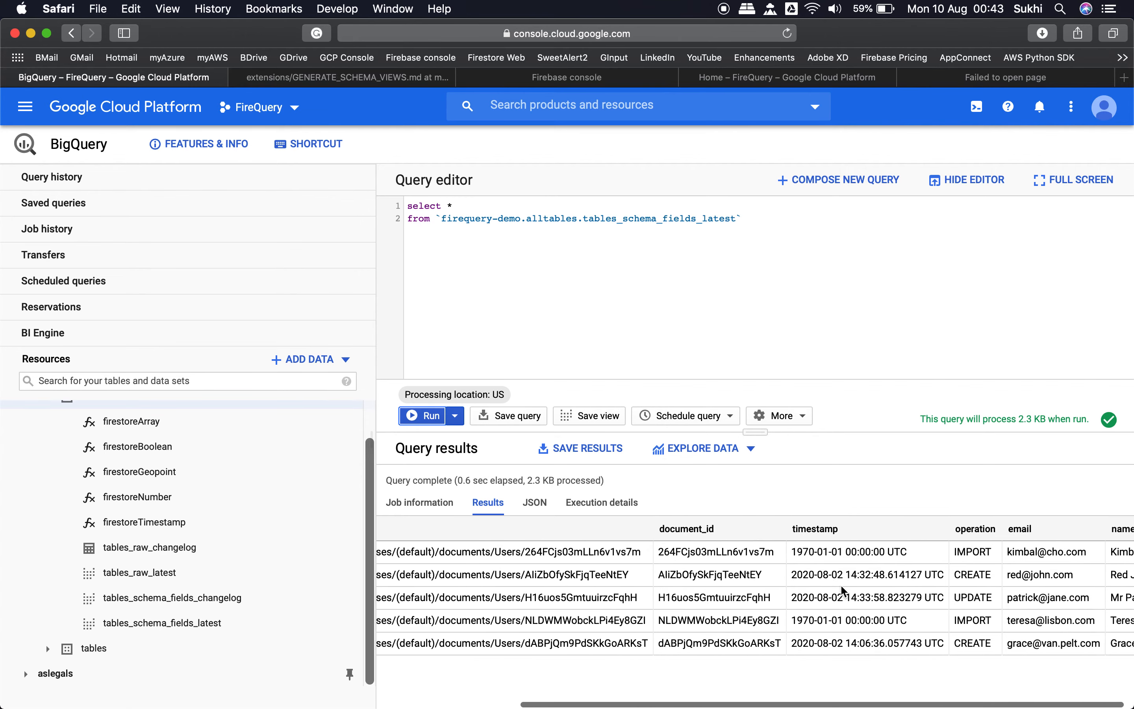
{"action": "scroll", "coordinate": [842, 591], "scroll_direction": "right", "scroll_amount": 1}
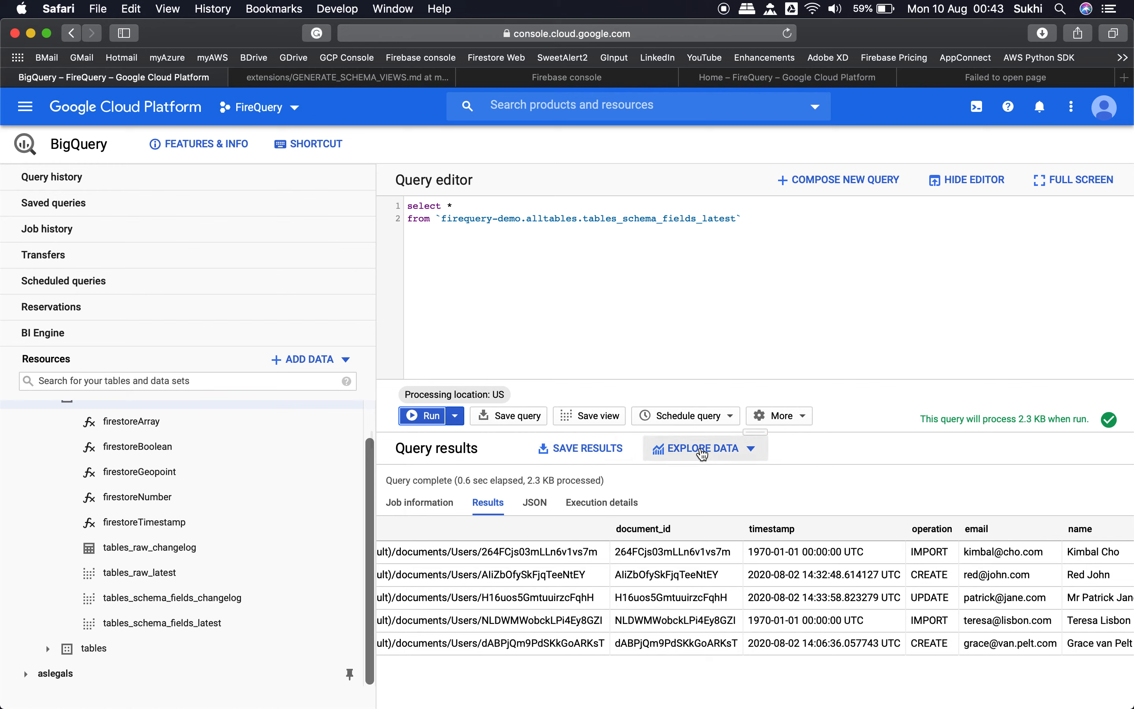
{"action": "left_click", "coordinate": [702, 453]}
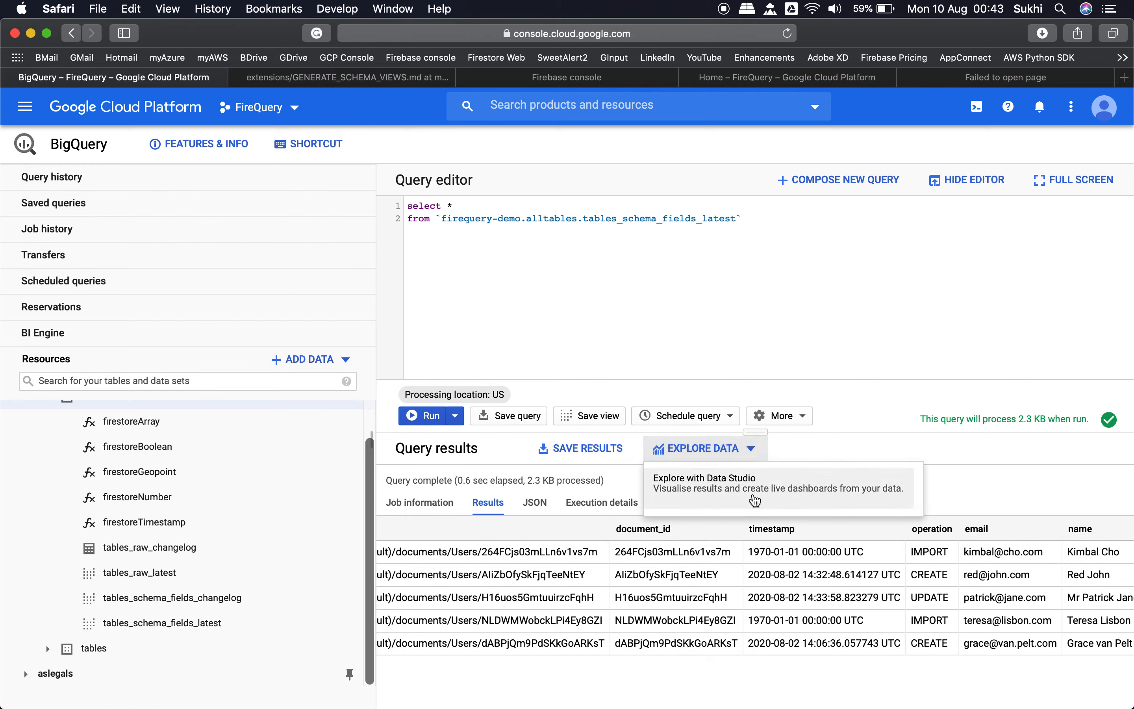
{"action": "left_click", "coordinate": [756, 500]}
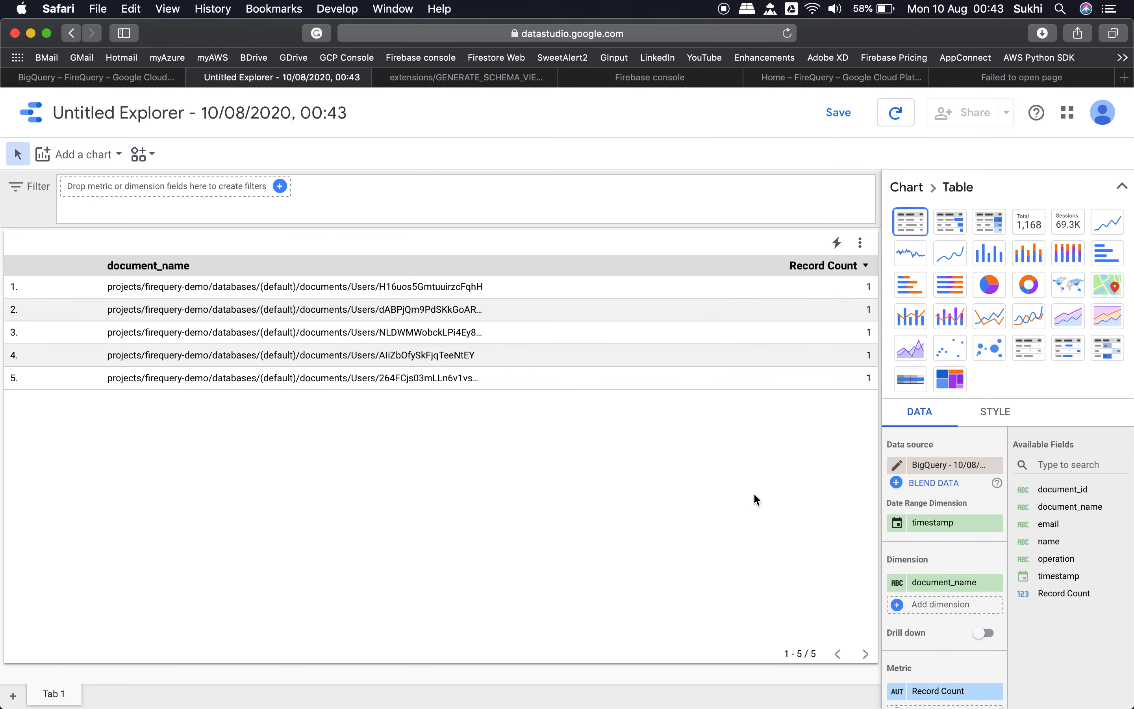
Step: Remove the document_name dimension and the timestamp date range dimension from the table chart
{"action": "left_click", "coordinate": [430, 318]}
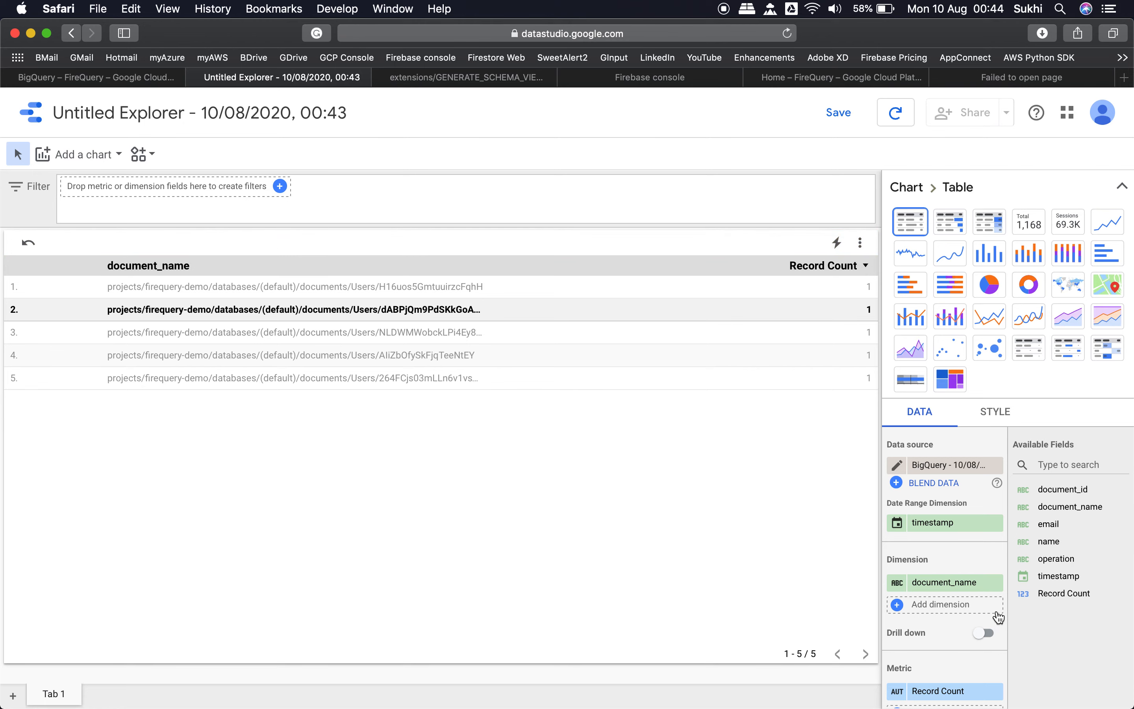
{"action": "left_click", "coordinate": [996, 583]}
{"action": "left_click", "coordinate": [995, 523]}
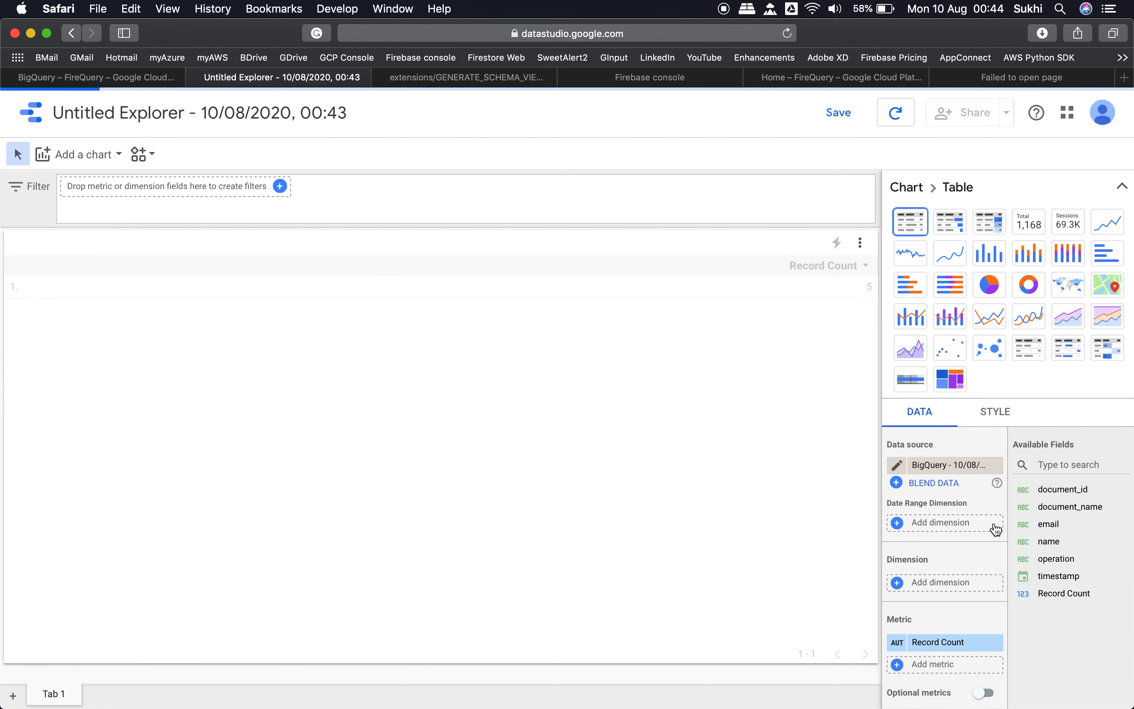
Step: Add document_id, name and email as the table chart's dimensions, and remove its Record Count metric
{"action": "left_click", "coordinate": [941, 583]}
{"action": "left_click", "coordinate": [911, 558]}
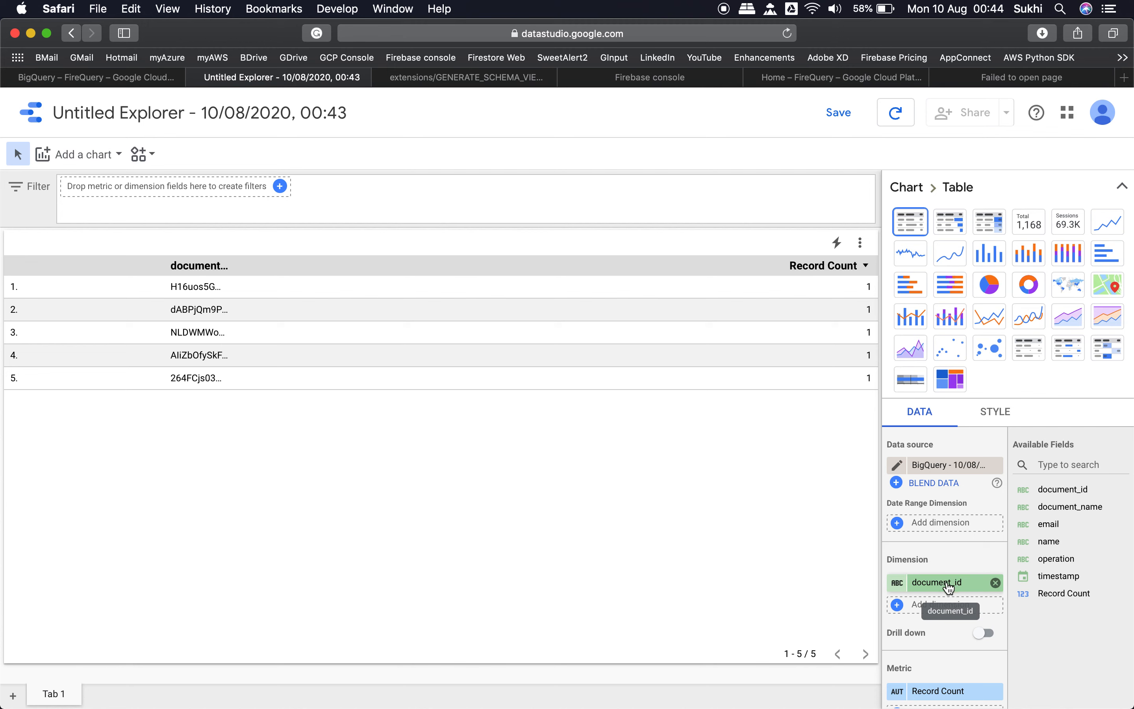
{"action": "left_click", "coordinate": [934, 606]}
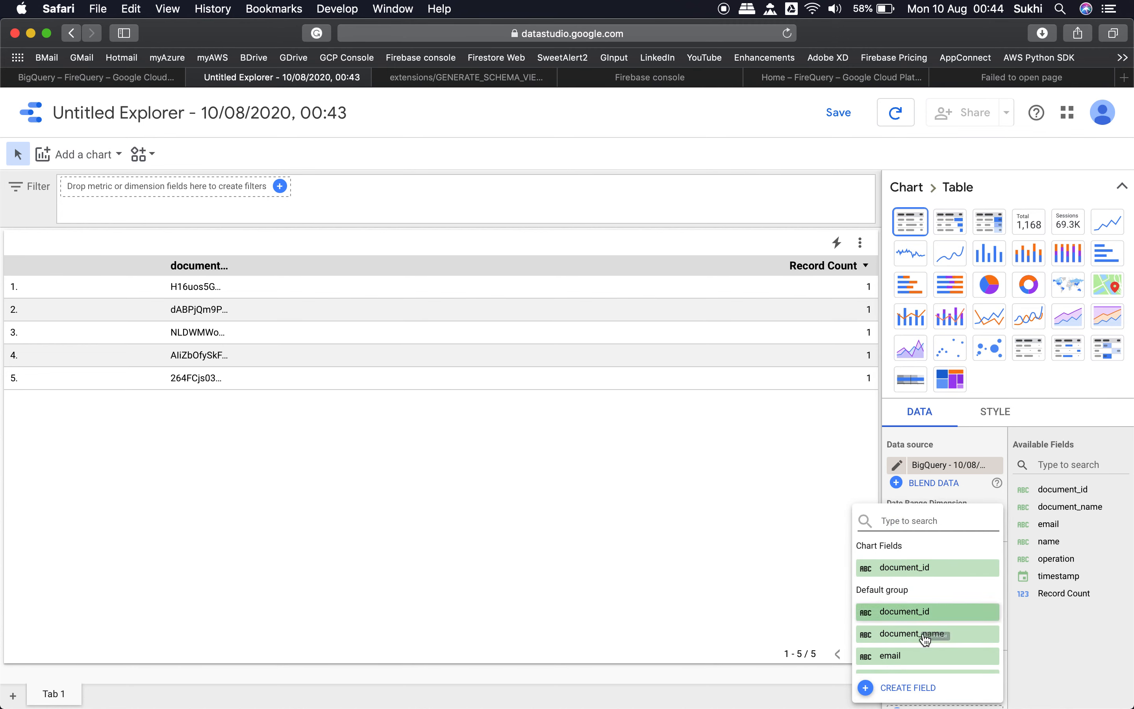
{"action": "scroll", "coordinate": [939, 642], "scroll_direction": "down", "scroll_amount": 3}
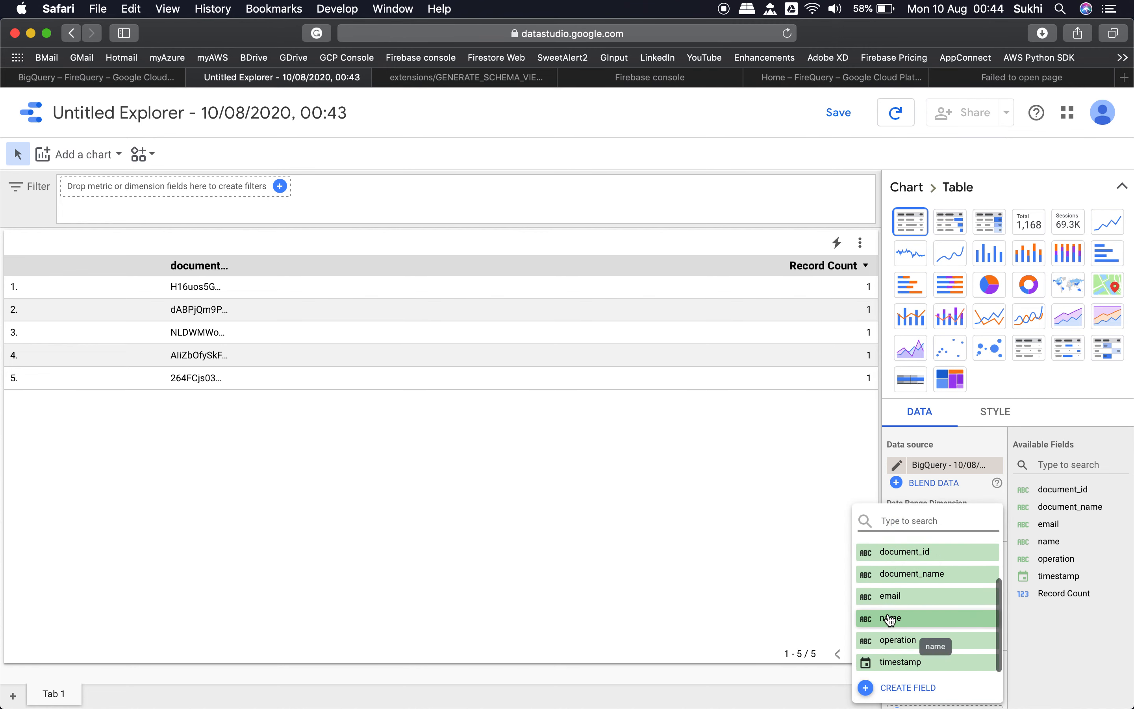
{"action": "left_click", "coordinate": [937, 618]}
{"action": "left_click", "coordinate": [945, 628]}
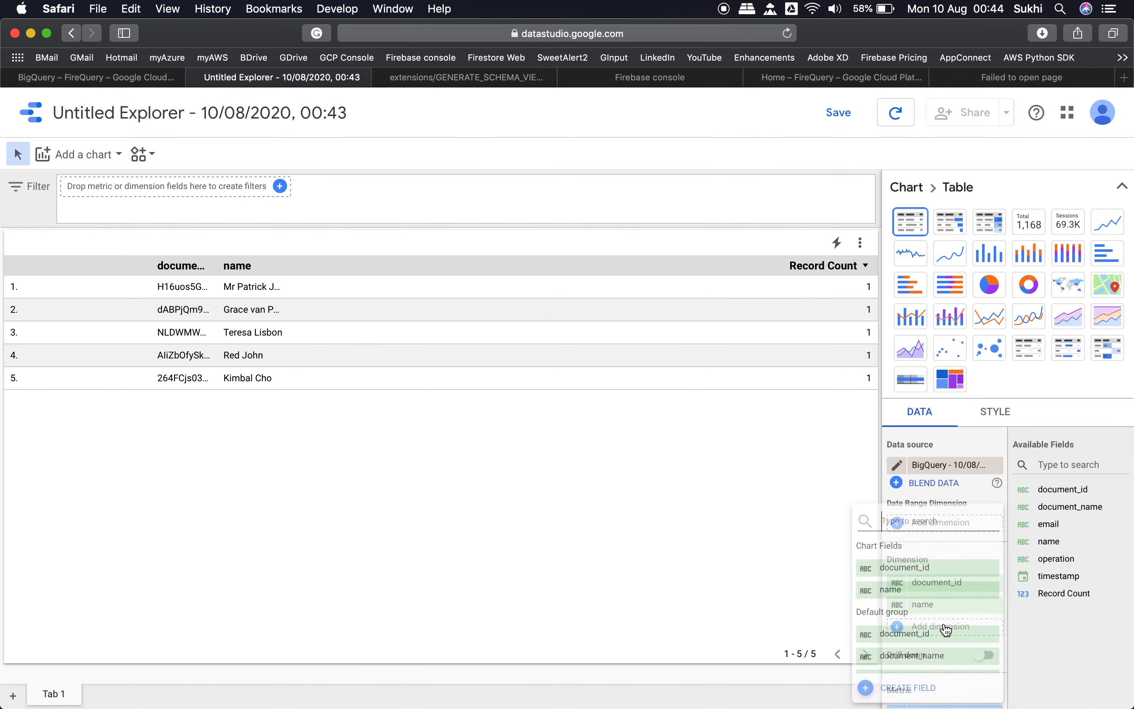
{"action": "scroll", "coordinate": [939, 631], "scroll_direction": "down", "scroll_amount": 4}
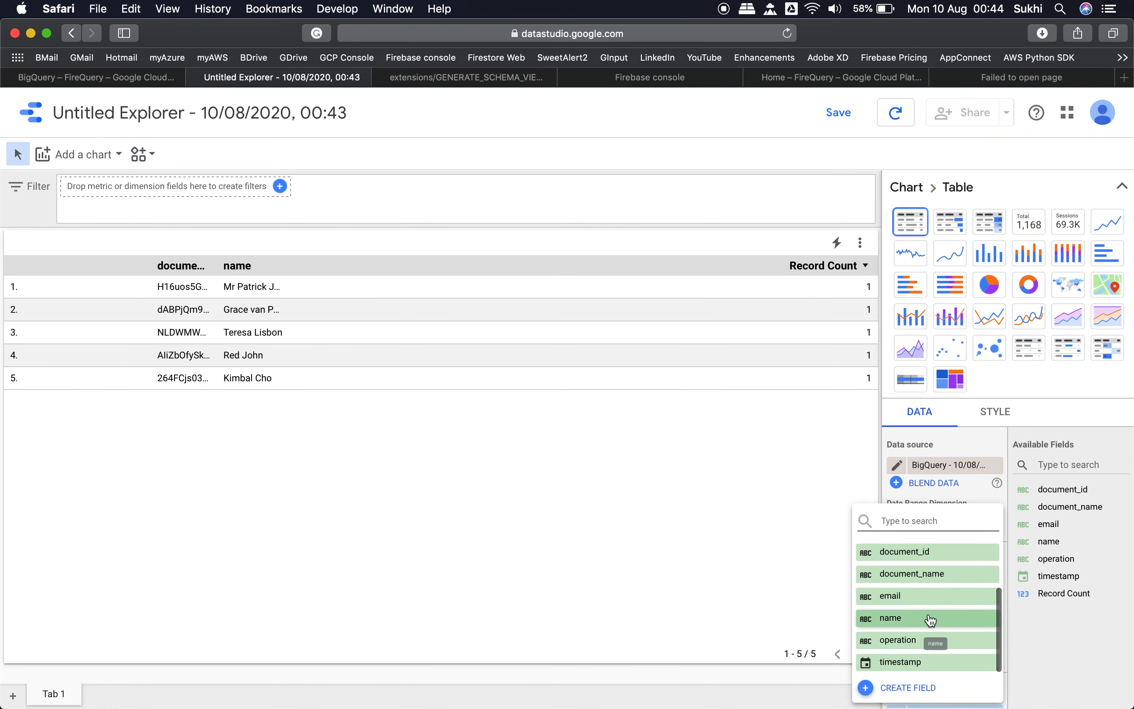
{"action": "left_click", "coordinate": [896, 596]}
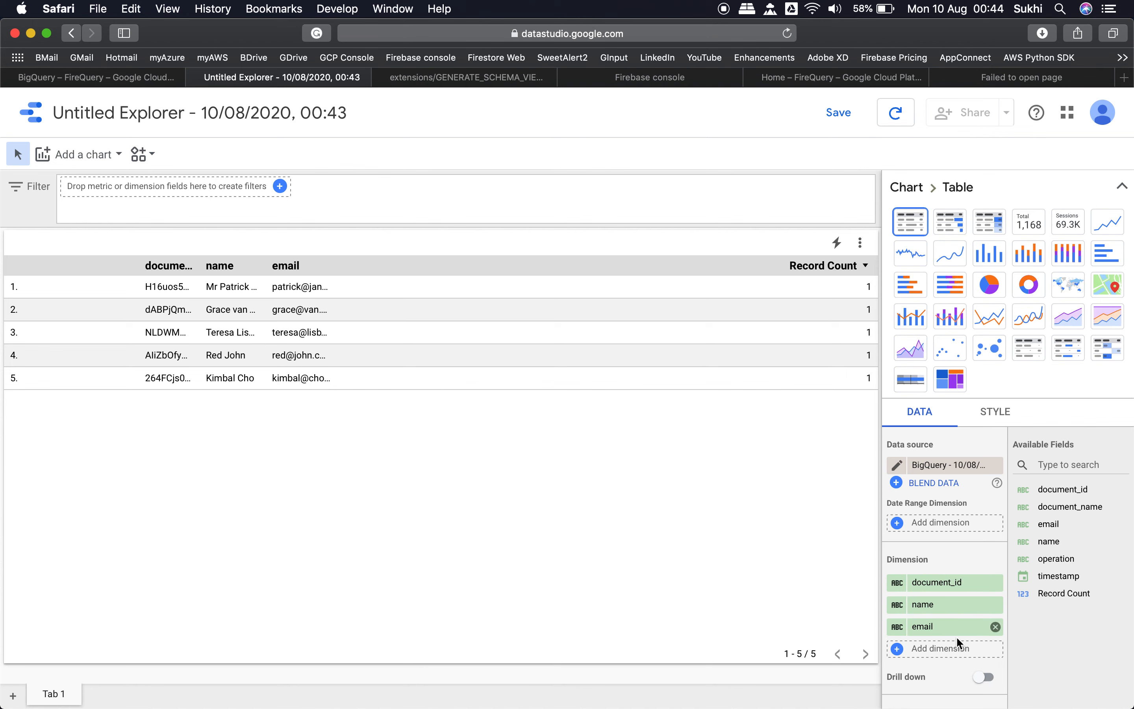
{"action": "scroll", "coordinate": [956, 636], "scroll_direction": "down", "scroll_amount": 3}
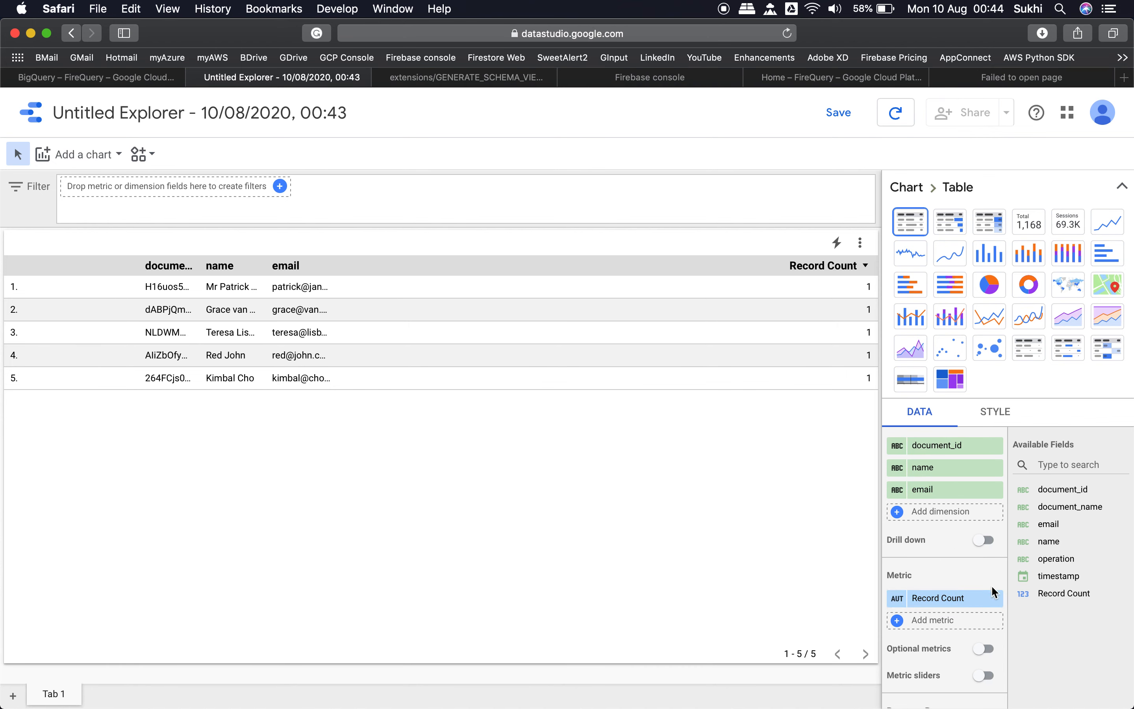
{"action": "left_click", "coordinate": [995, 598]}
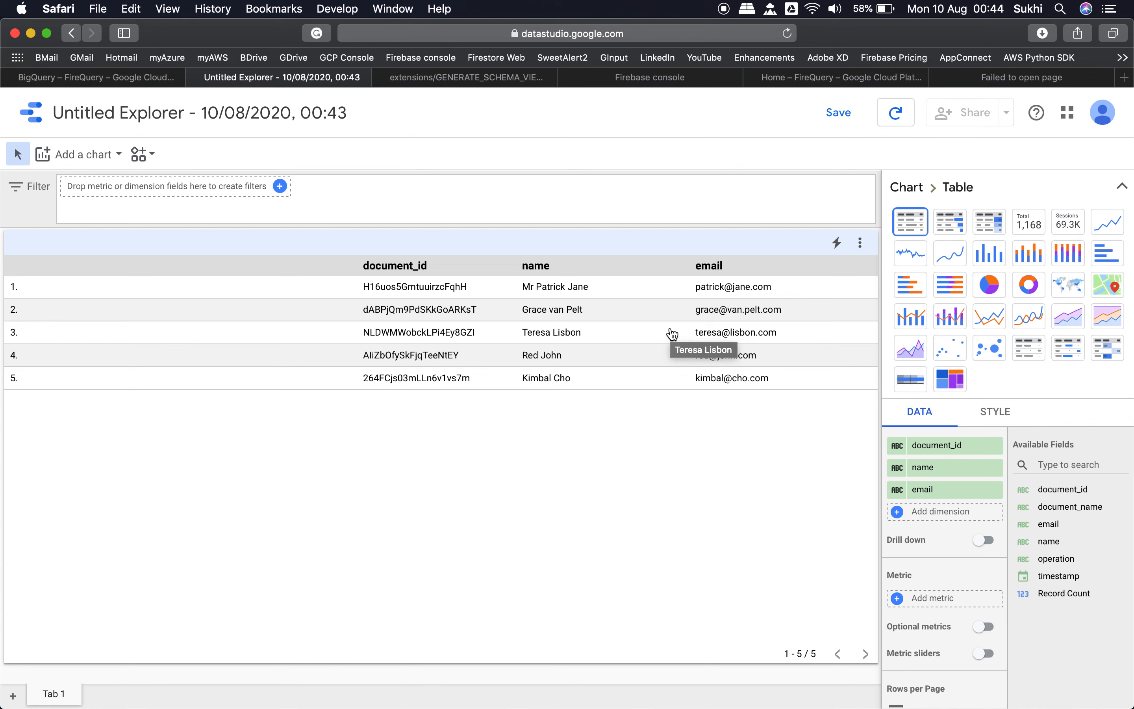
{"action": "left_click", "coordinate": [119, 159]}
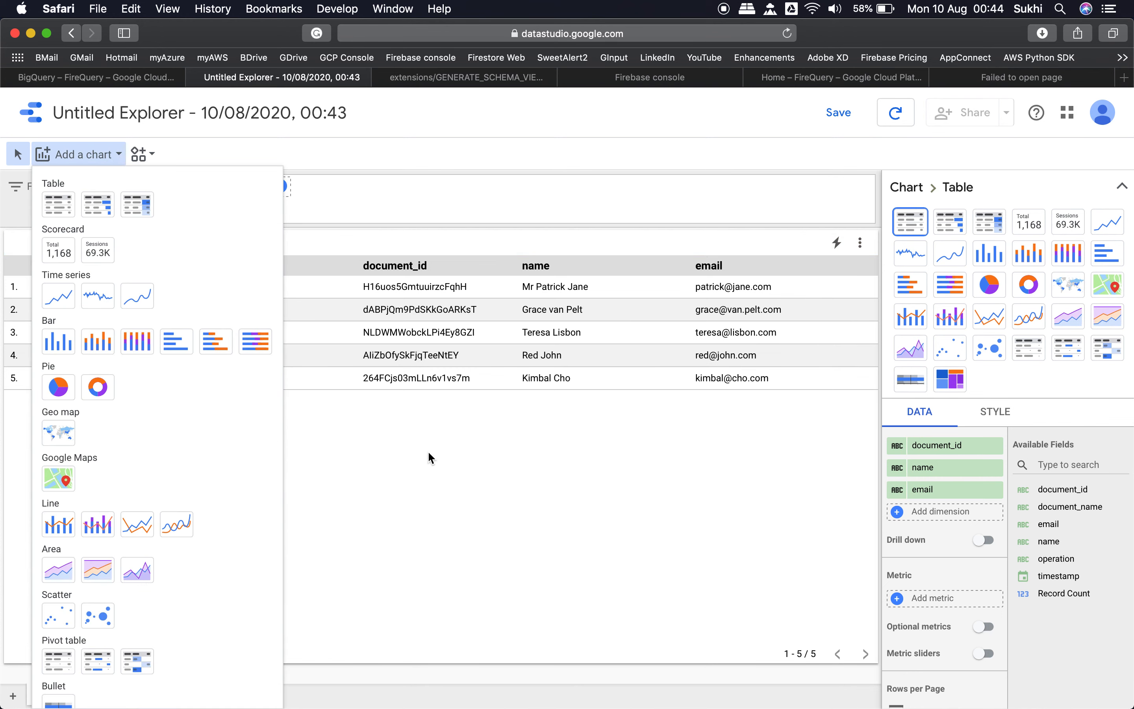
{"action": "left_click", "coordinate": [500, 463]}
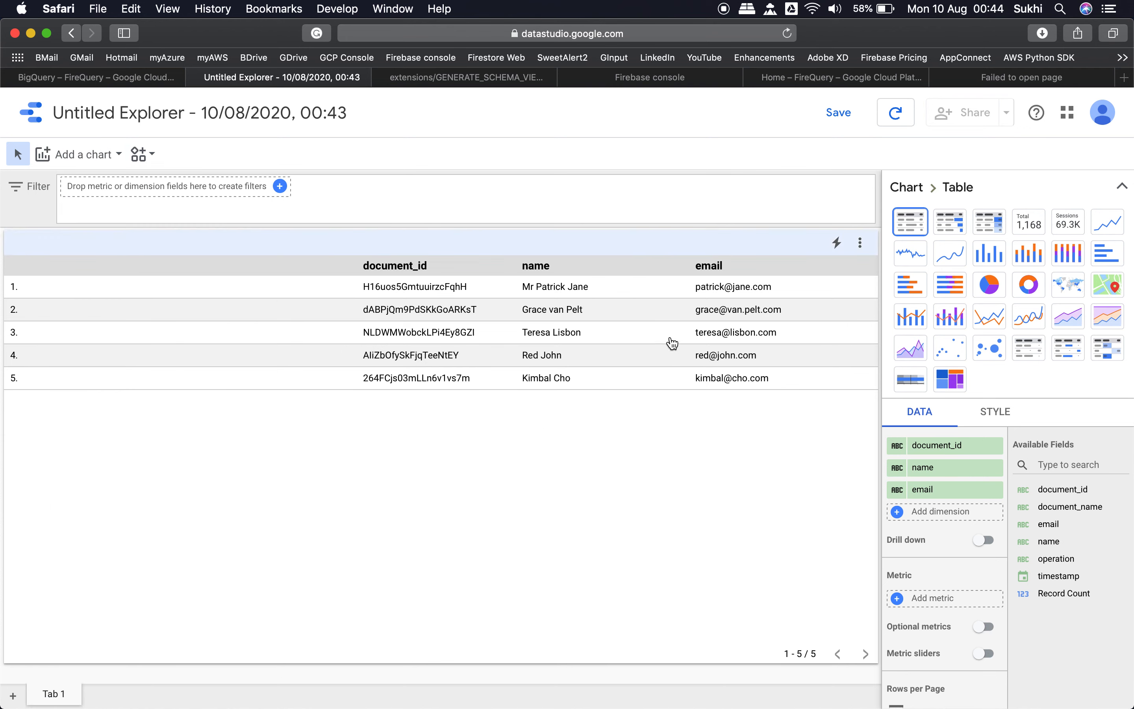
{"action": "right_click", "coordinate": [619, 334]}
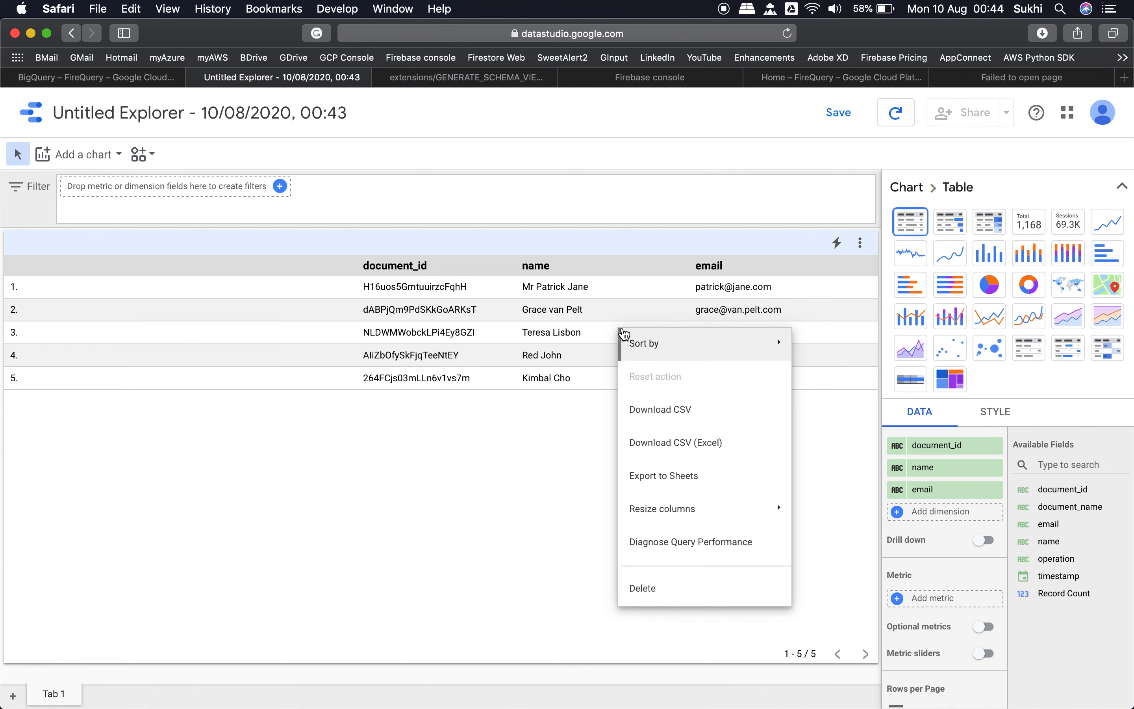
{"action": "left_click", "coordinate": [538, 401]}
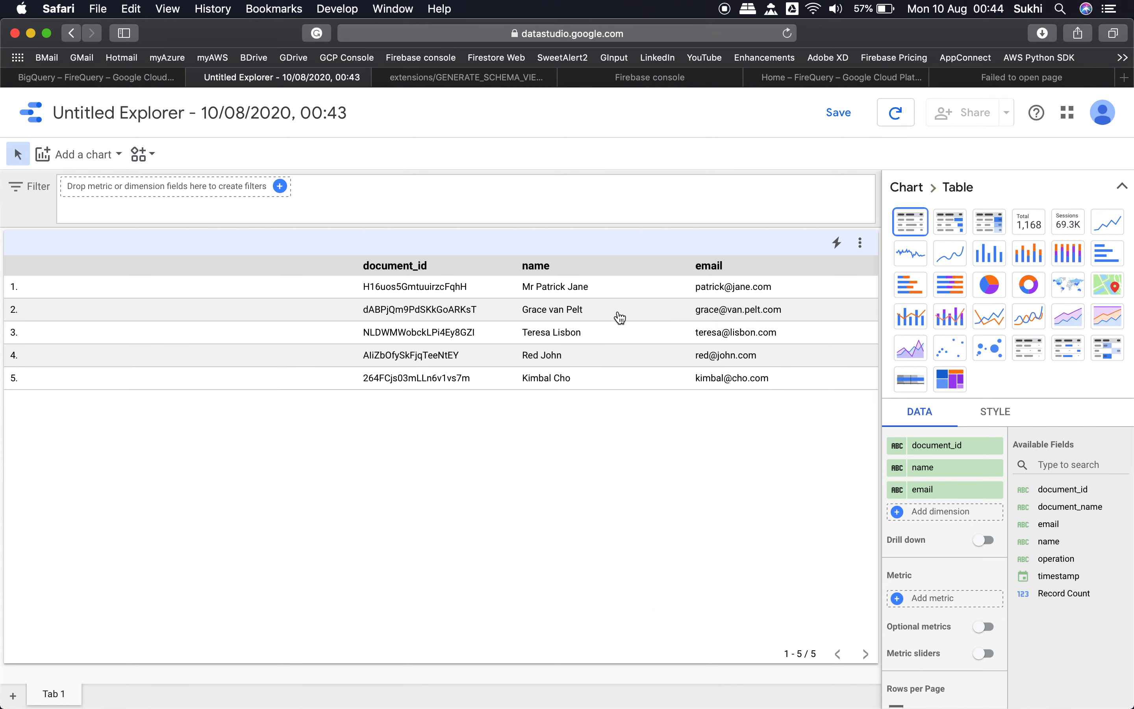
{"action": "right_click", "coordinate": [620, 318]}
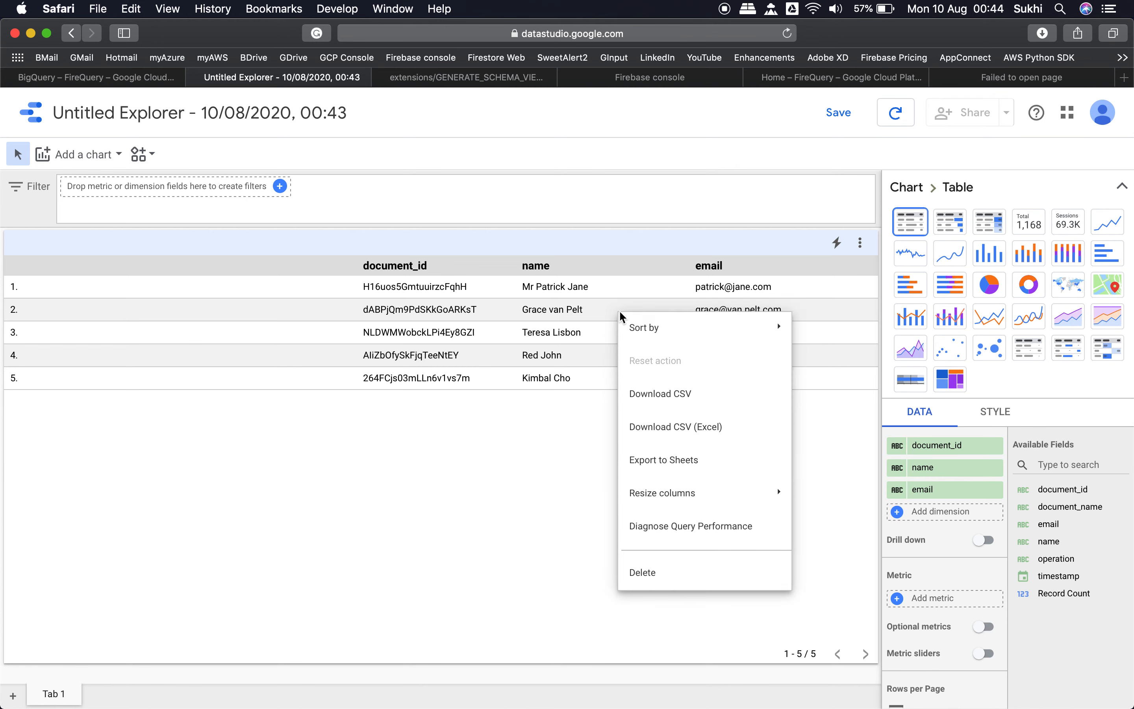